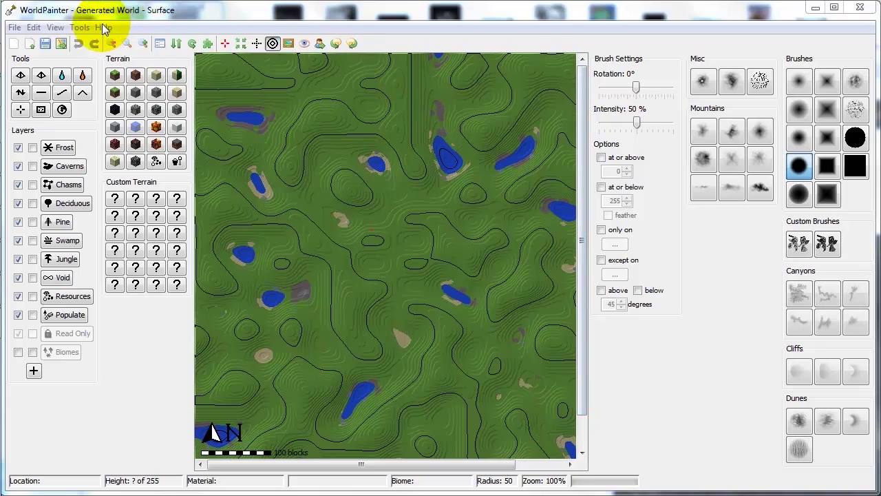
Step: Open WorldPainter's About window and read through the version history change log
{"action": "left_click", "coordinate": [80, 28]}
{"action": "mouse_move", "coordinate": [103, 29]}
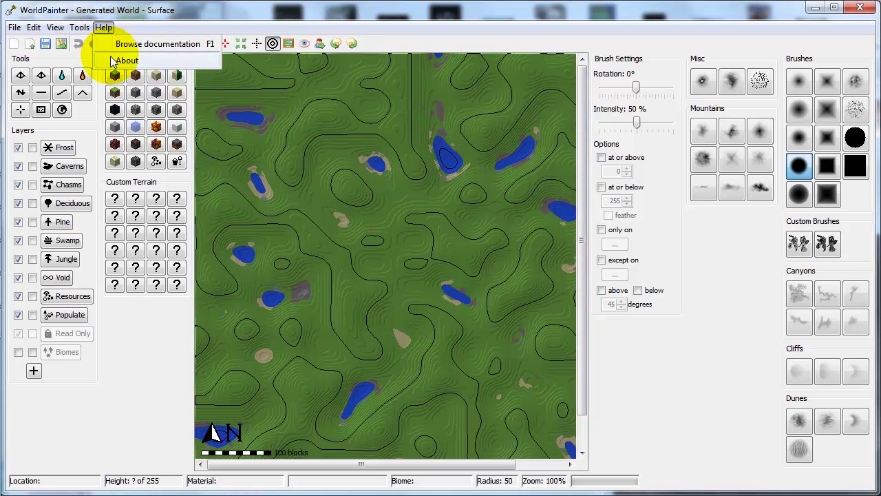
{"action": "left_click", "coordinate": [113, 61]}
{"action": "left_click", "coordinate": [320, 242]}
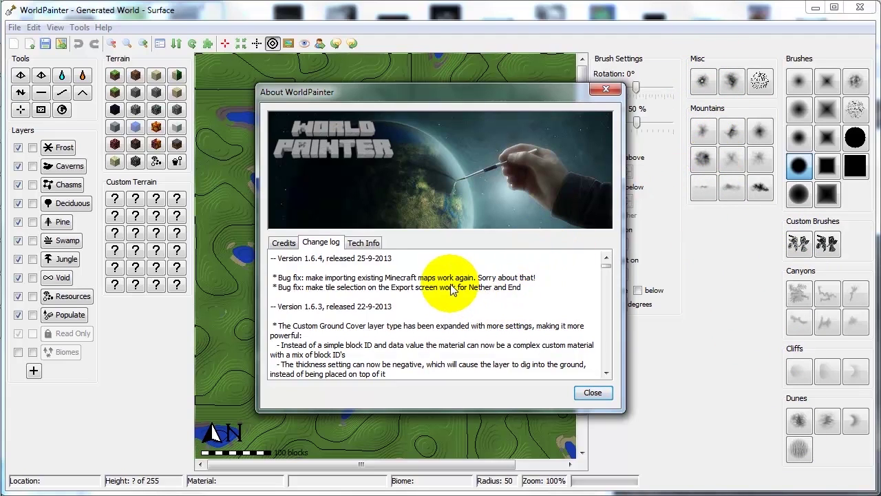
{"action": "scroll", "coordinate": [457, 301], "scroll_direction": "down", "scroll_amount": 3}
{"action": "scroll", "coordinate": [458, 301], "scroll_direction": "down", "scroll_amount": 10}
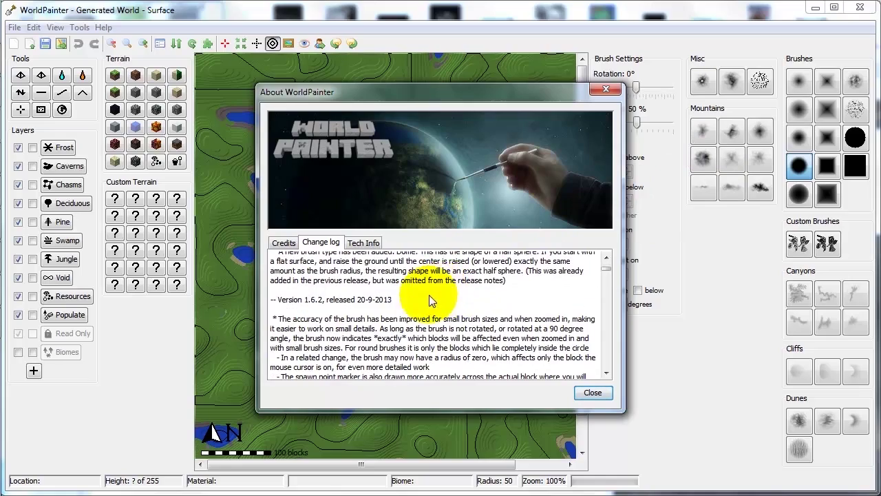
{"action": "scroll", "coordinate": [403, 309], "scroll_direction": "down", "scroll_amount": 10}
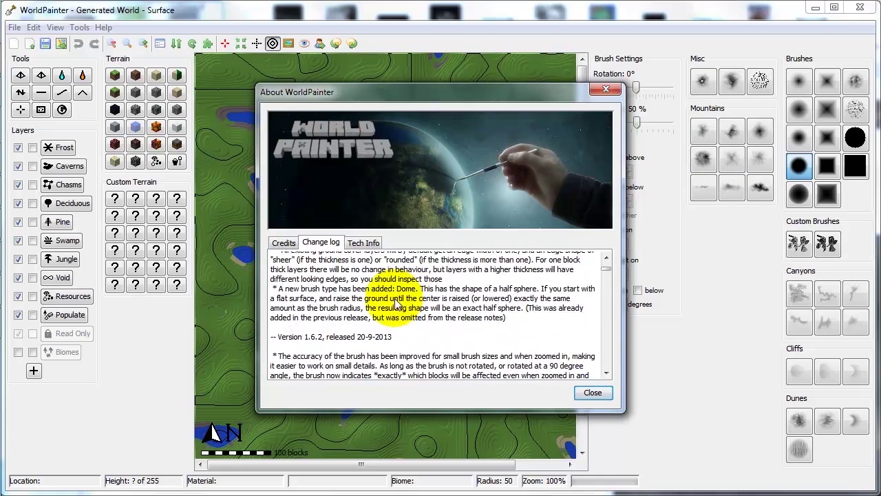
{"action": "scroll", "coordinate": [396, 303], "scroll_direction": "up", "scroll_amount": 3}
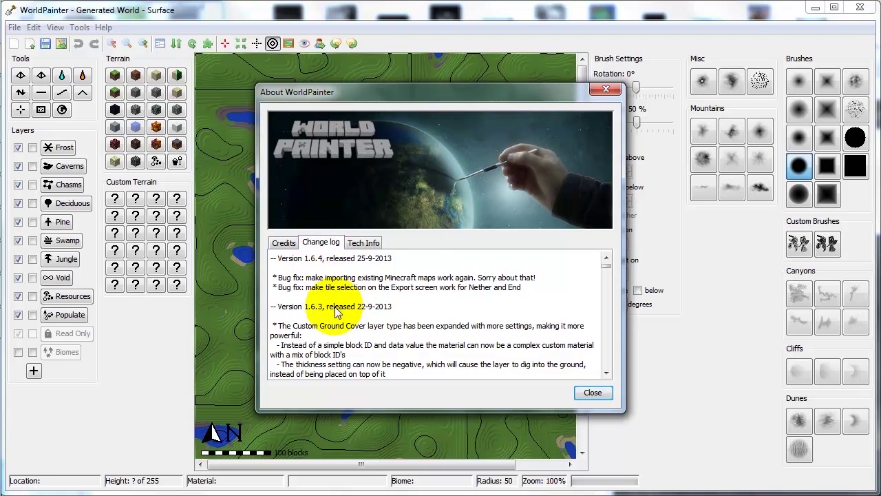
{"action": "scroll", "coordinate": [377, 313], "scroll_direction": "down", "scroll_amount": 4}
{"action": "scroll", "coordinate": [377, 315], "scroll_direction": "down", "scroll_amount": 3}
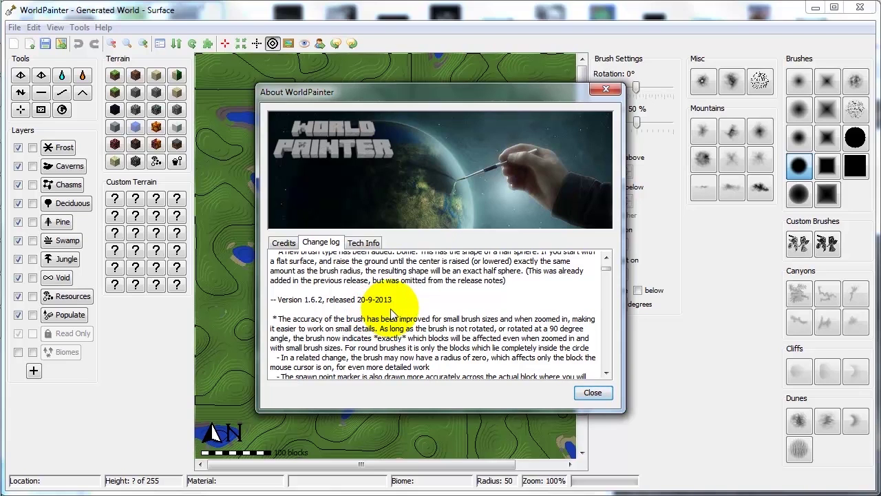
{"action": "scroll", "coordinate": [380, 310], "scroll_direction": "down", "scroll_amount": 5}
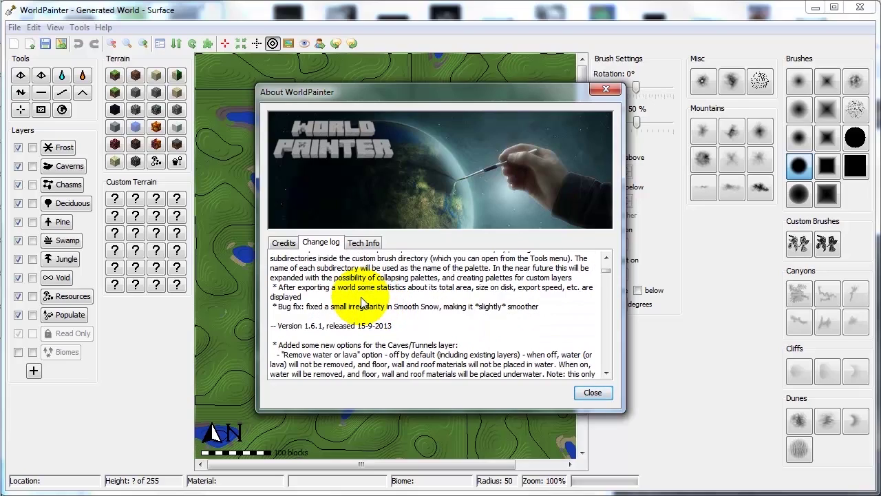
{"action": "scroll", "coordinate": [361, 298], "scroll_direction": "down", "scroll_amount": 8}
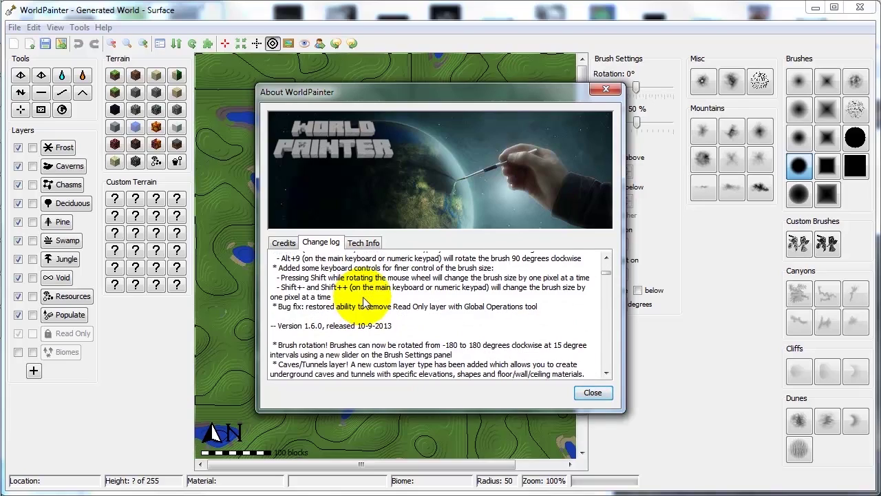
{"action": "scroll", "coordinate": [362, 297], "scroll_direction": "down", "scroll_amount": 15}
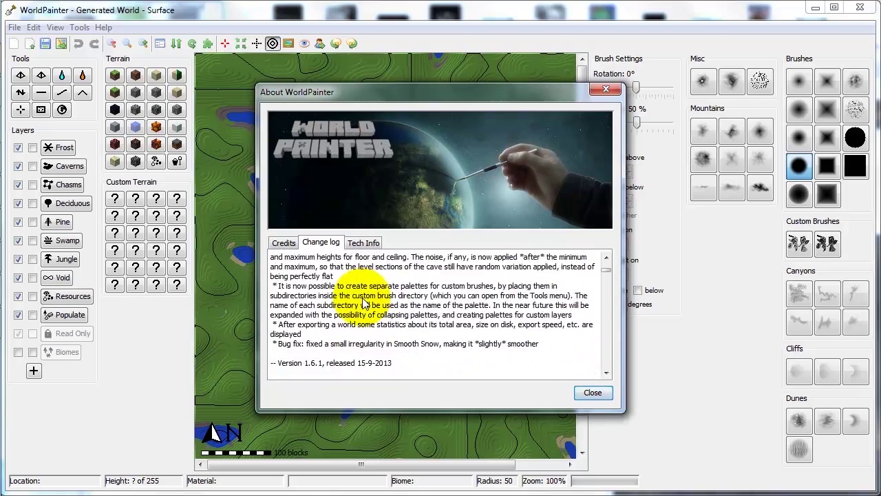
{"action": "scroll", "coordinate": [358, 301], "scroll_direction": "up", "scroll_amount": 4}
{"action": "scroll", "coordinate": [308, 306], "scroll_direction": "down", "scroll_amount": 7}
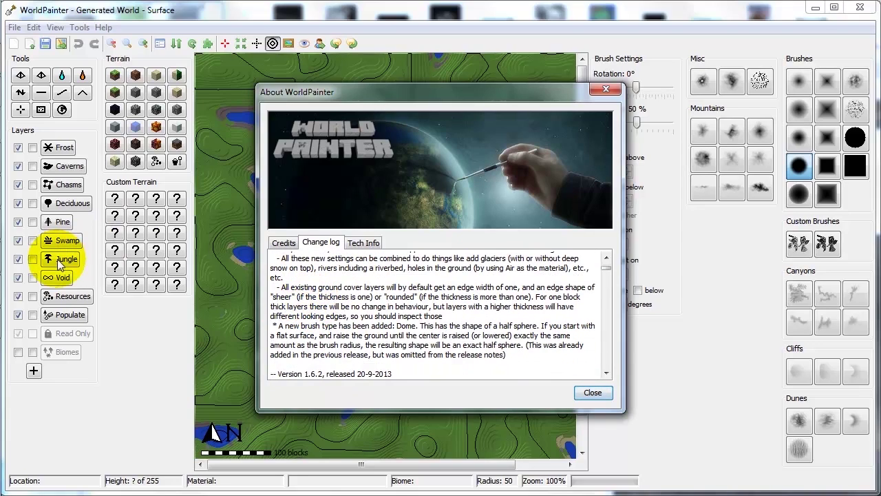
Step: Close the About window and open the custom brushes folder from Tools
{"action": "left_click", "coordinate": [607, 89]}
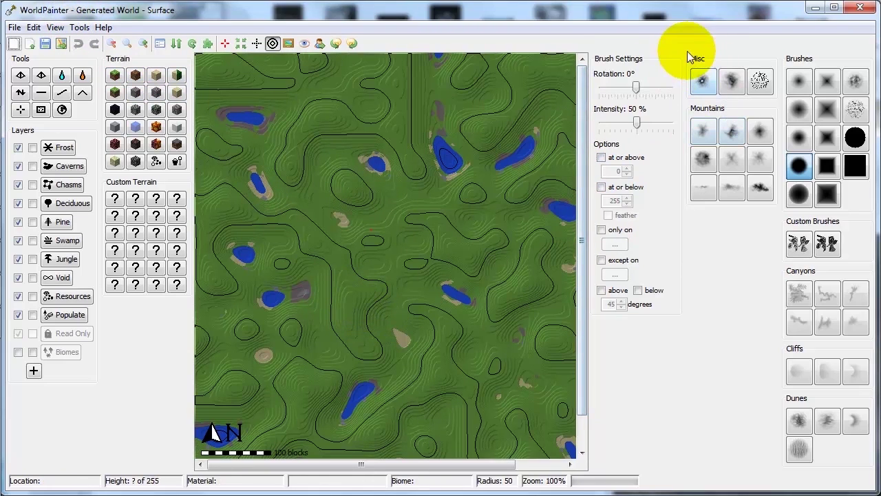
{"action": "left_click", "coordinate": [79, 27]}
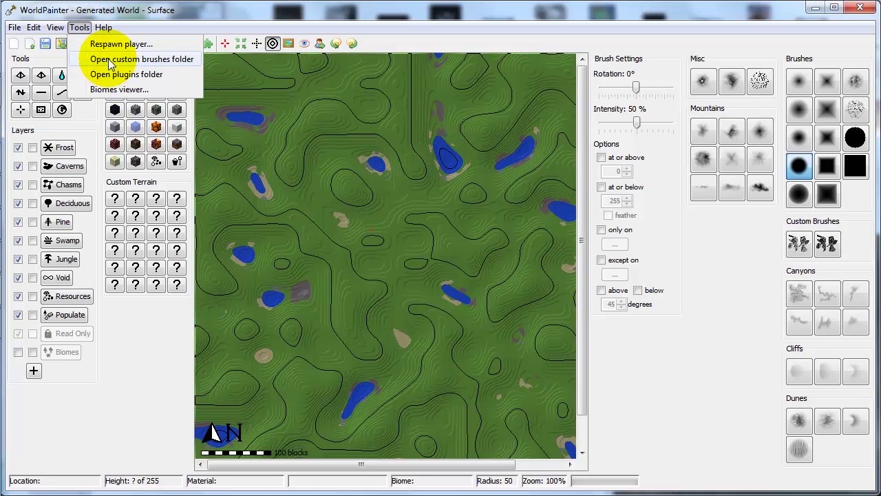
{"action": "left_click", "coordinate": [105, 59]}
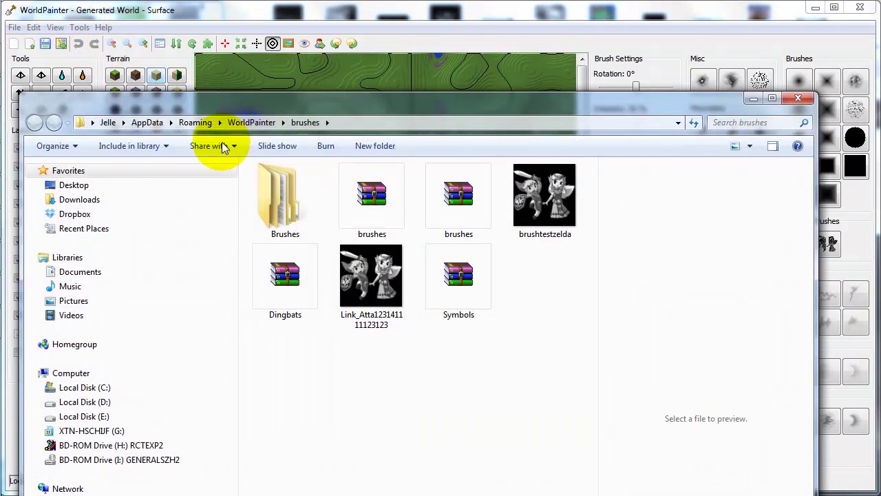
Step: Raise and narrow the brushes folder window, then step up to WorldPainter and back into brushes
{"action": "left_click_drag", "start_coordinate": [341, 108], "coordinate": [343, 61]}
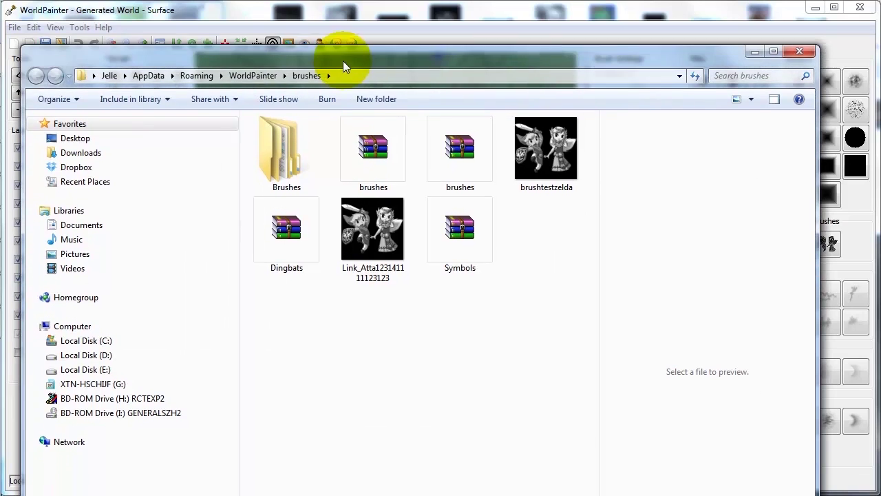
{"action": "left_click_drag", "start_coordinate": [819, 385], "coordinate": [663, 365]}
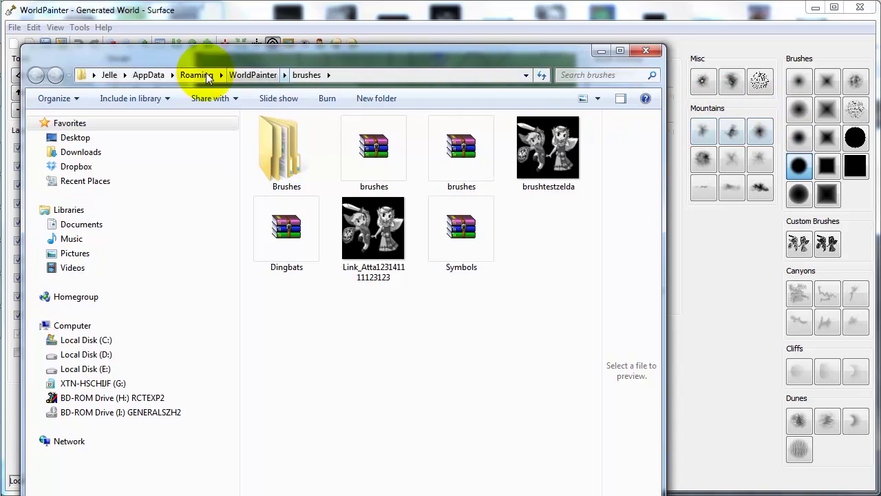
{"action": "left_click", "coordinate": [247, 76]}
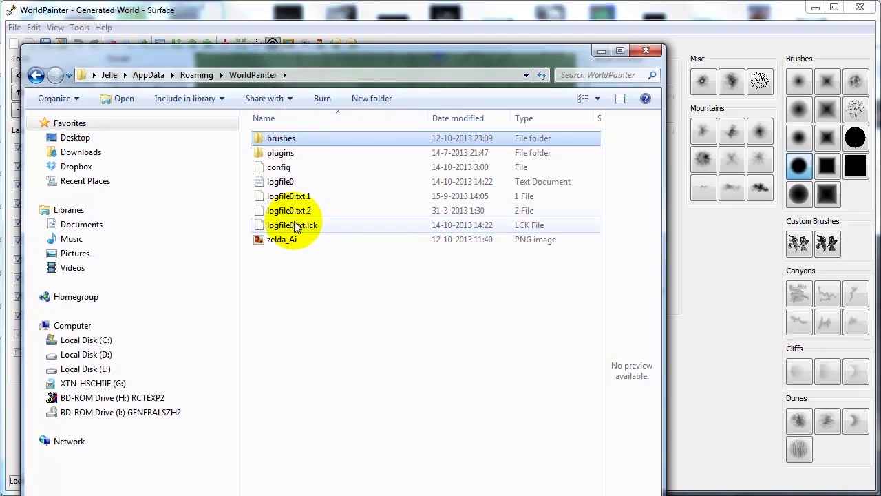
{"action": "double_click", "coordinate": [288, 138]}
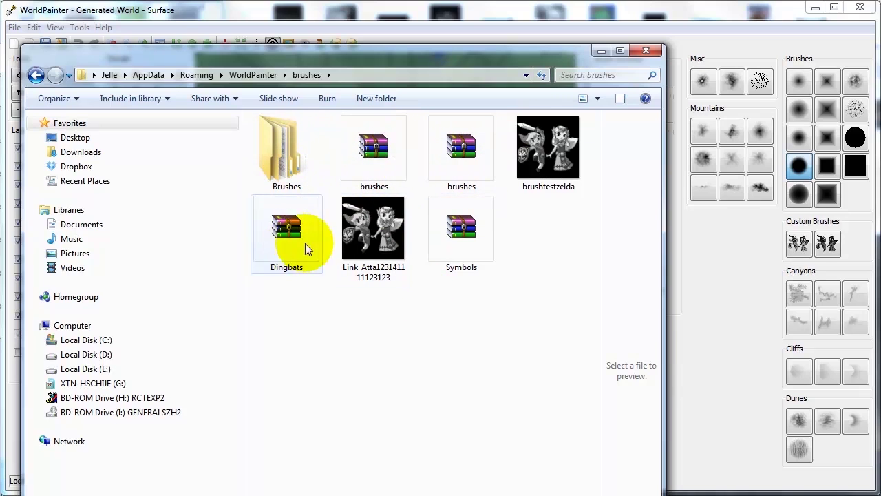
Step: Inspect the brush images inside brushes.zip and brushes.rar in WinRAR, then close them
{"action": "left_click", "coordinate": [461, 153]}
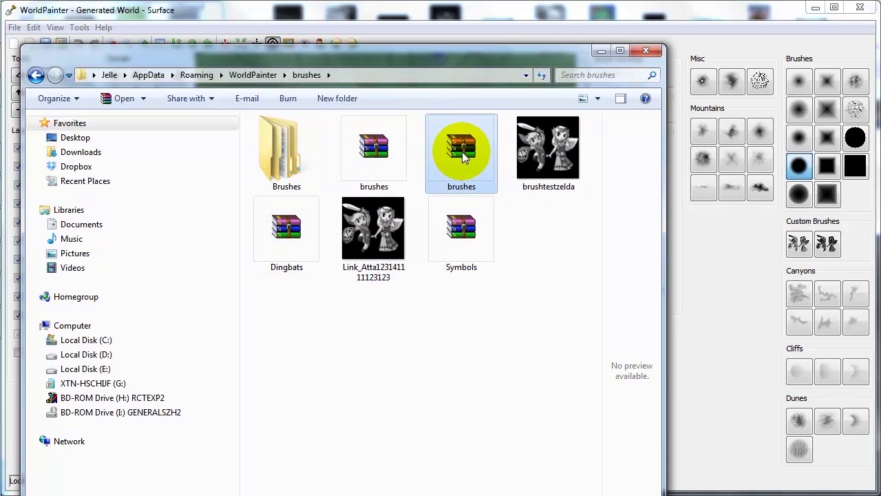
{"action": "double_click", "coordinate": [462, 152]}
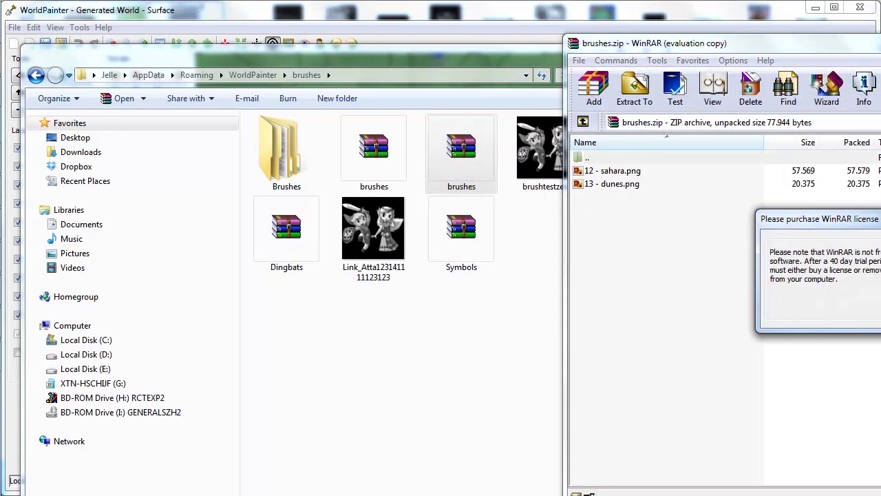
{"action": "key", "text": "Escape"}
{"action": "key", "text": "Escape"}
{"action": "left_click", "coordinate": [380, 154]}
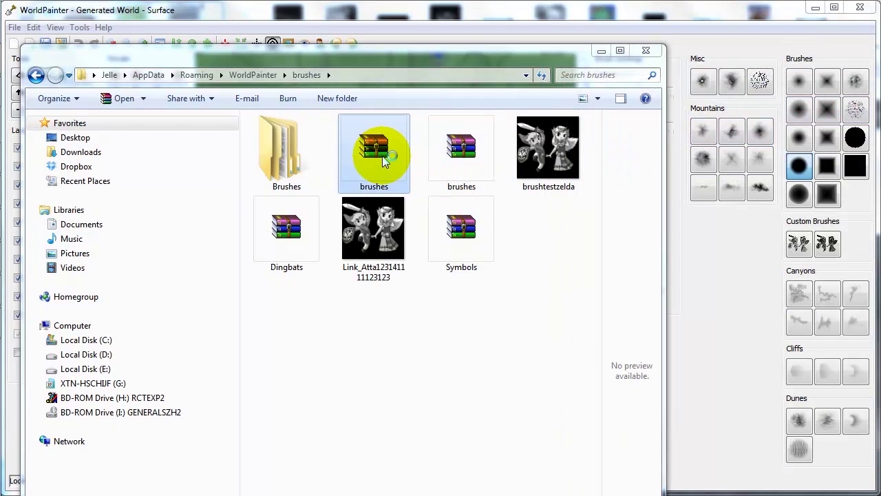
{"action": "double_click", "coordinate": [382, 156]}
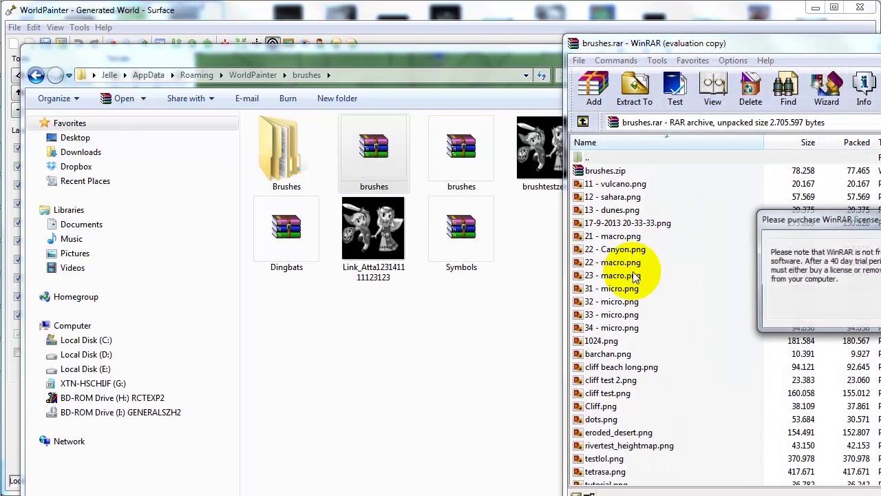
{"action": "key", "text": "Escape"}
{"action": "left_click", "coordinate": [698, 251]}
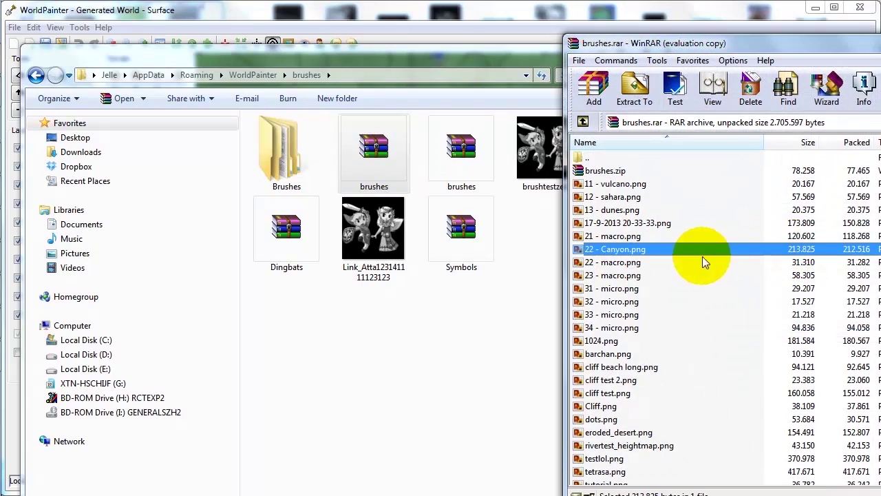
{"action": "scroll", "coordinate": [695, 259], "scroll_direction": "down", "scroll_amount": 1}
{"action": "scroll", "coordinate": [666, 275], "scroll_direction": "up", "scroll_amount": 1}
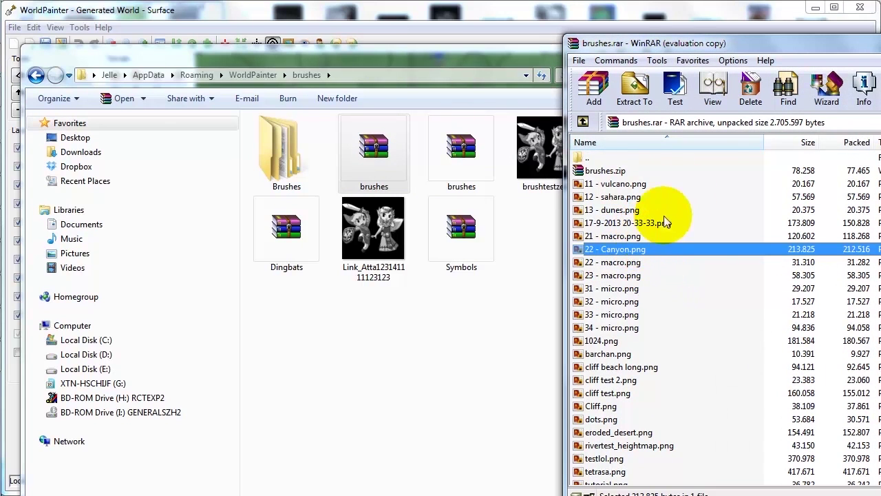
{"action": "key", "text": "Escape"}
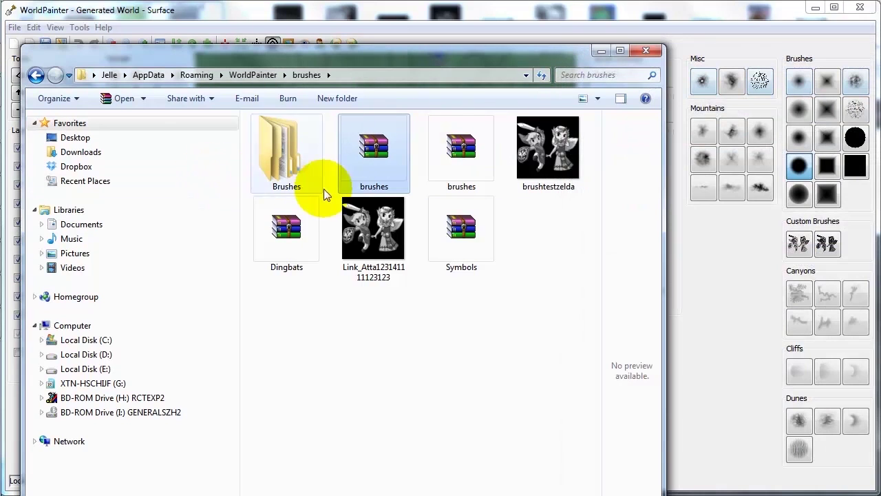
Step: Open the Symbols archive, preview yinyang.png, then close the preview and the archive
{"action": "left_click", "coordinate": [462, 238]}
{"action": "double_click", "coordinate": [468, 230]}
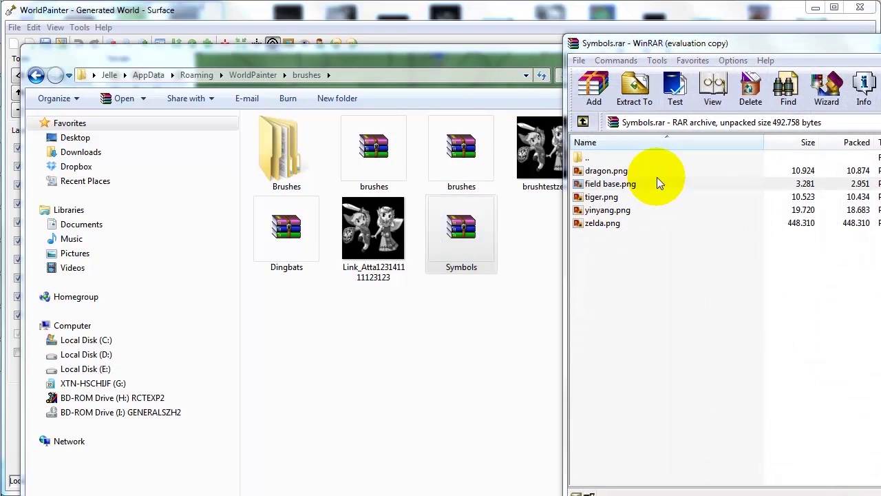
{"action": "left_click", "coordinate": [610, 184]}
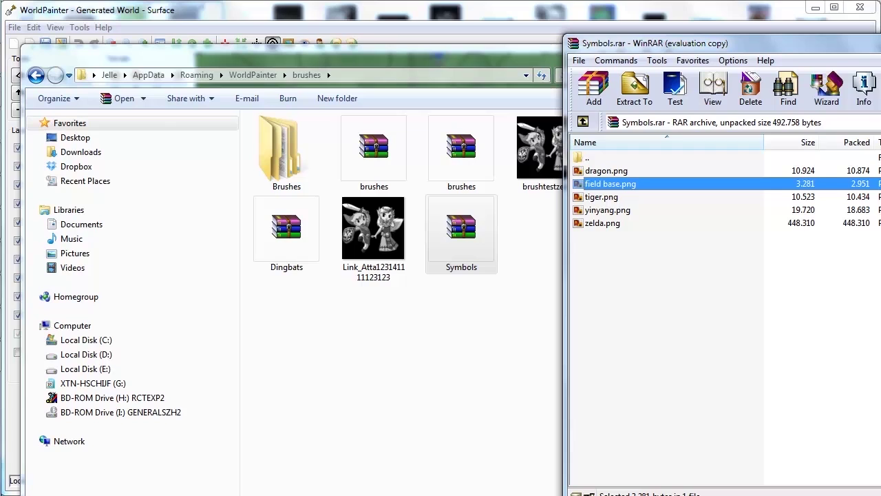
{"action": "left_click", "coordinate": [603, 210]}
{"action": "double_click", "coordinate": [603, 210]}
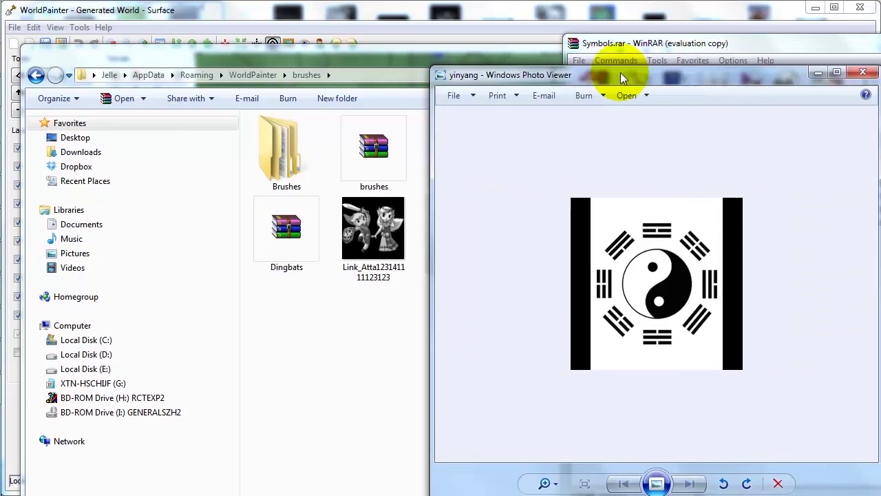
{"action": "left_click_drag", "start_coordinate": [620, 72], "coordinate": [417, 68]}
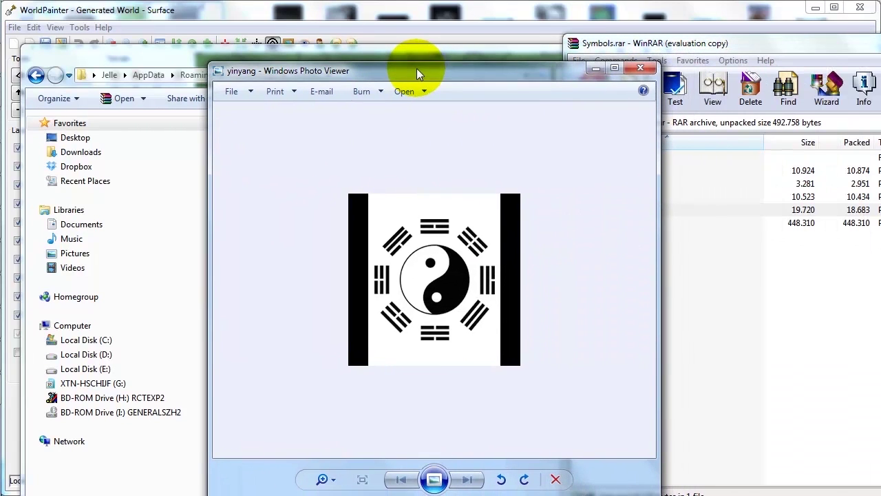
{"action": "left_click", "coordinate": [640, 70]}
{"action": "left_click", "coordinate": [449, 245]}
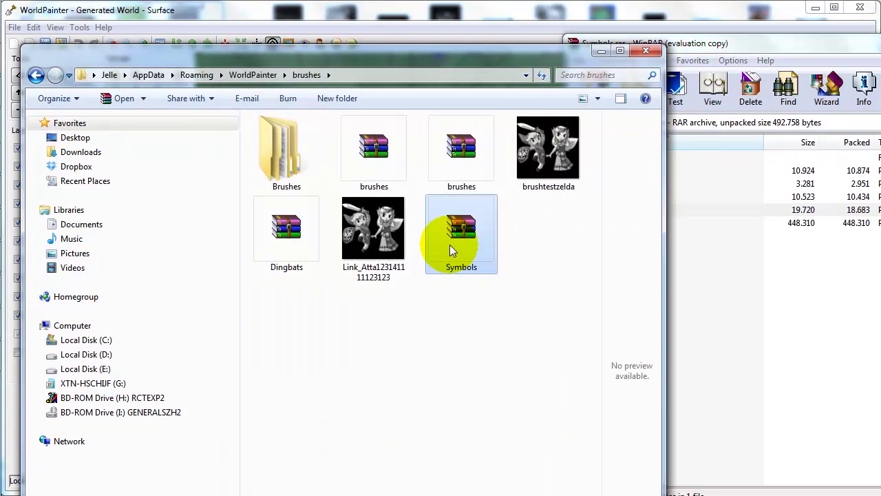
{"action": "left_click", "coordinate": [766, 264]}
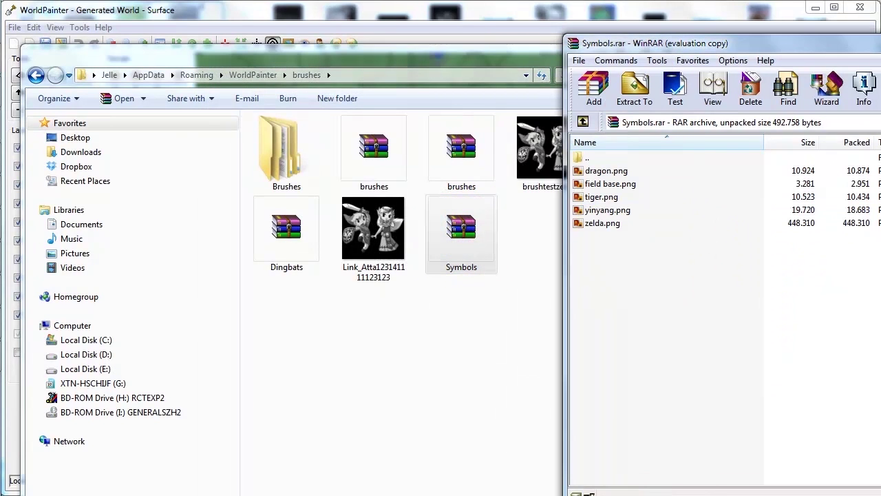
{"action": "key", "text": "Escape"}
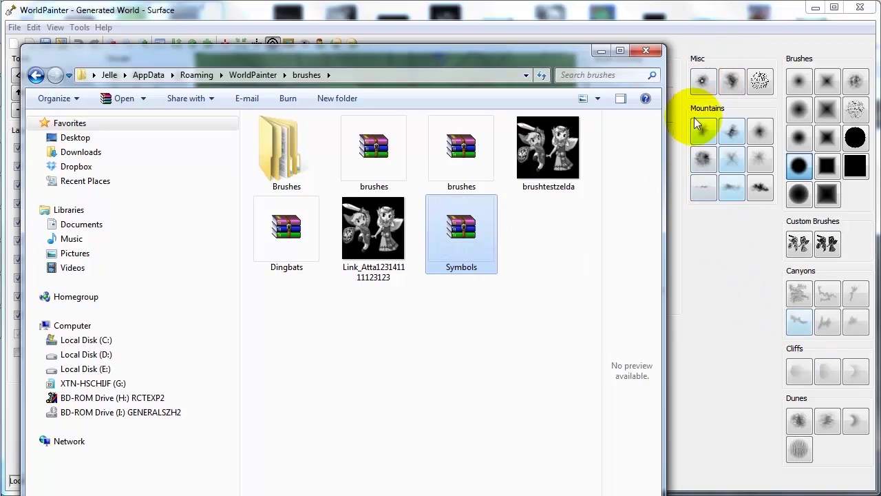
{"action": "left_click", "coordinate": [409, 364]}
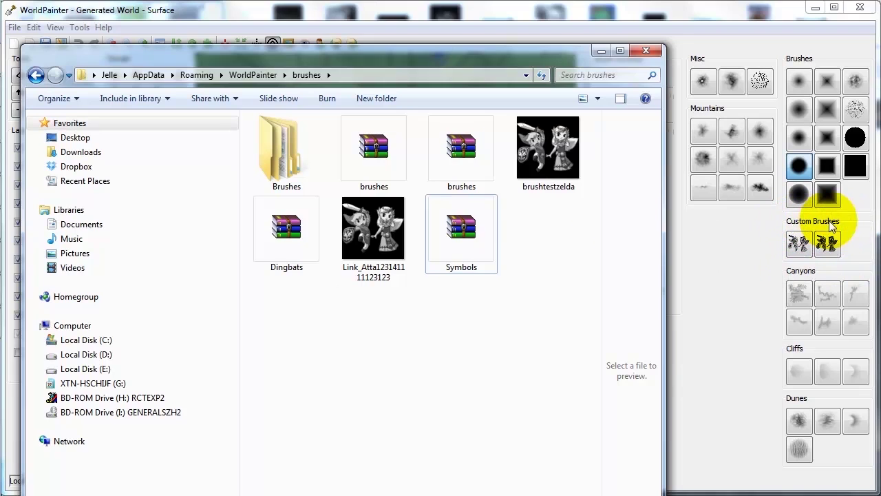
{"action": "left_click", "coordinate": [572, 162]}
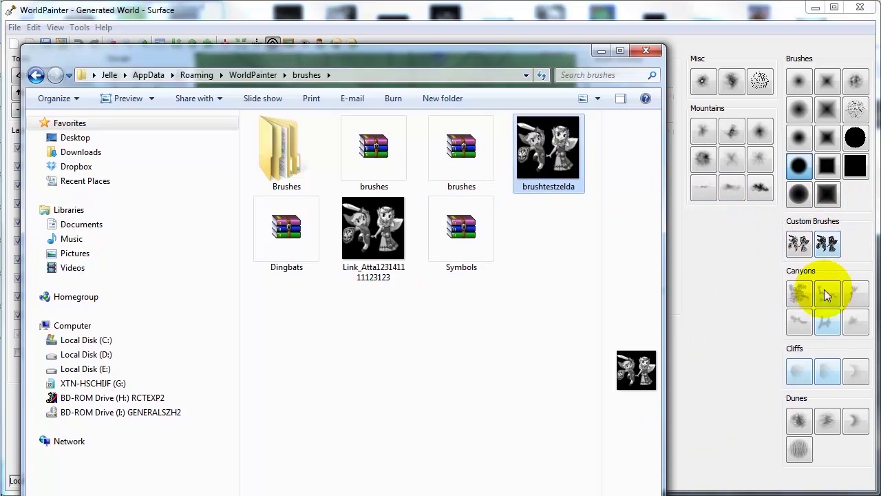
Step: Open the Brushes folder showing the Canyons, Cliffs, Dunes, Misc and Mountains subfolders
{"action": "double_click", "coordinate": [267, 138]}
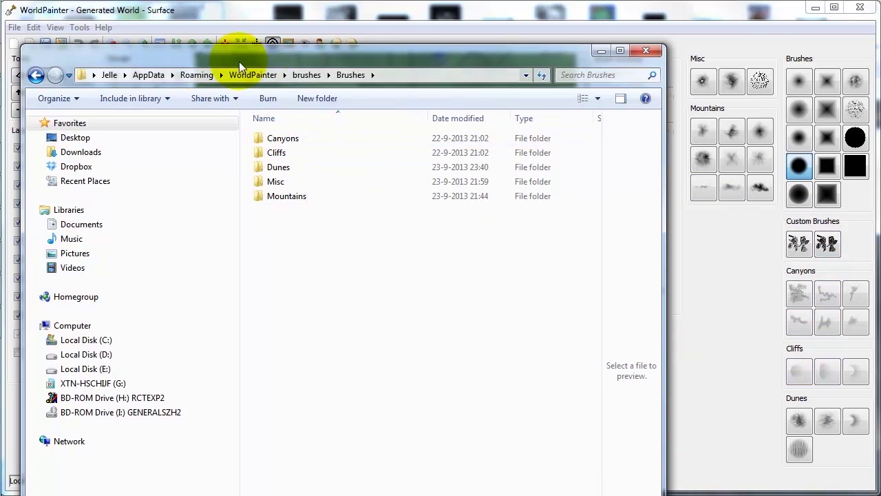
{"action": "left_click", "coordinate": [286, 139]}
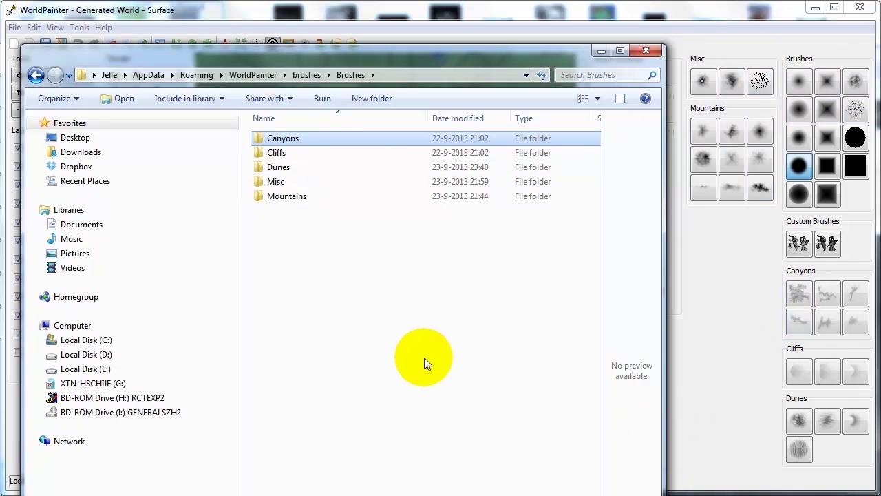
{"action": "left_click", "coordinate": [424, 357]}
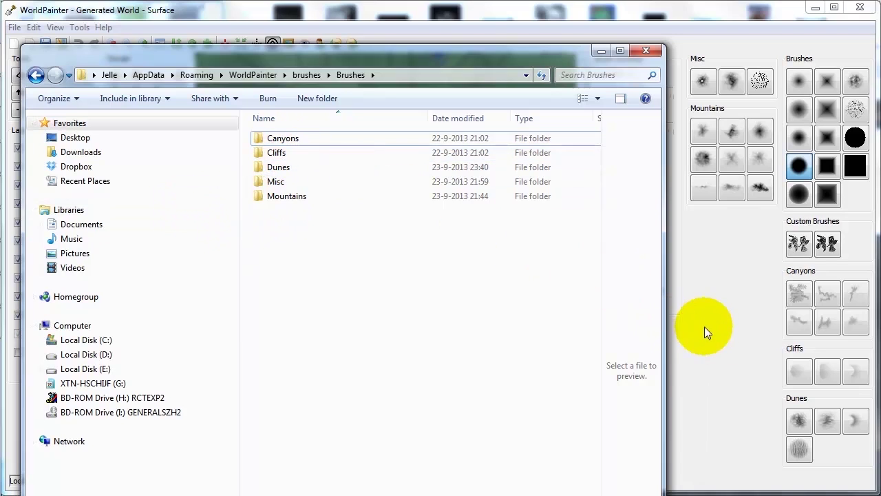
Step: Try Canyons and Mountains brushes in WorldPainter's palette, bringing WorldPainter to the front
{"action": "left_click", "coordinate": [793, 302]}
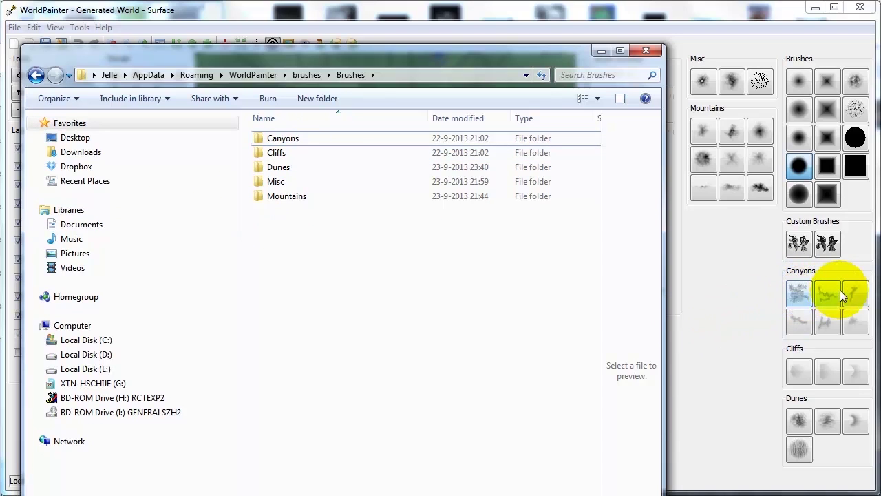
{"action": "left_click", "coordinate": [844, 294]}
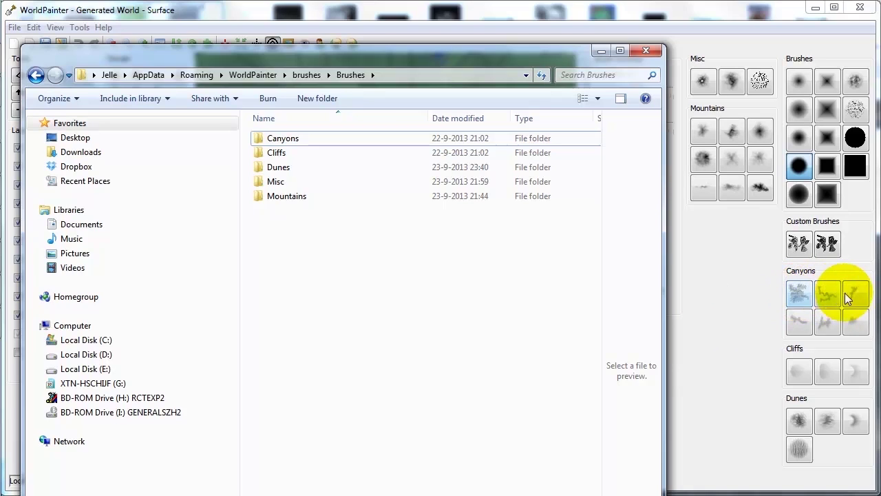
{"action": "left_click", "coordinate": [705, 134]}
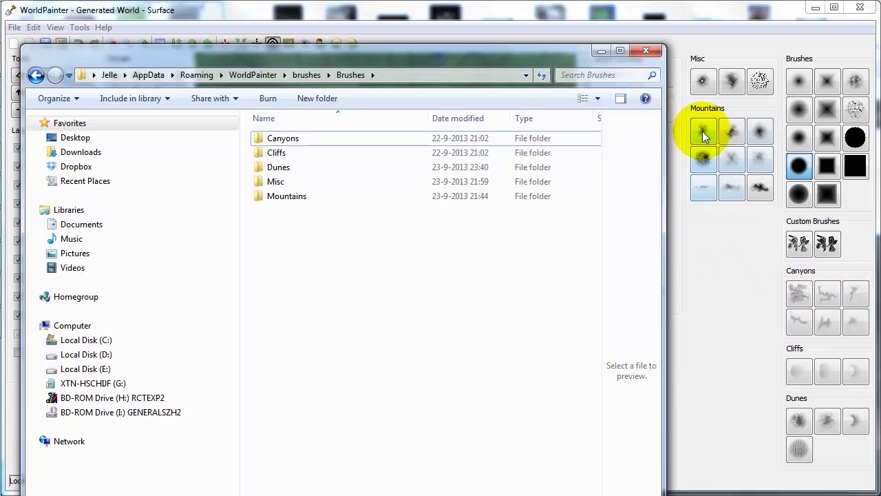
{"action": "left_click", "coordinate": [705, 184]}
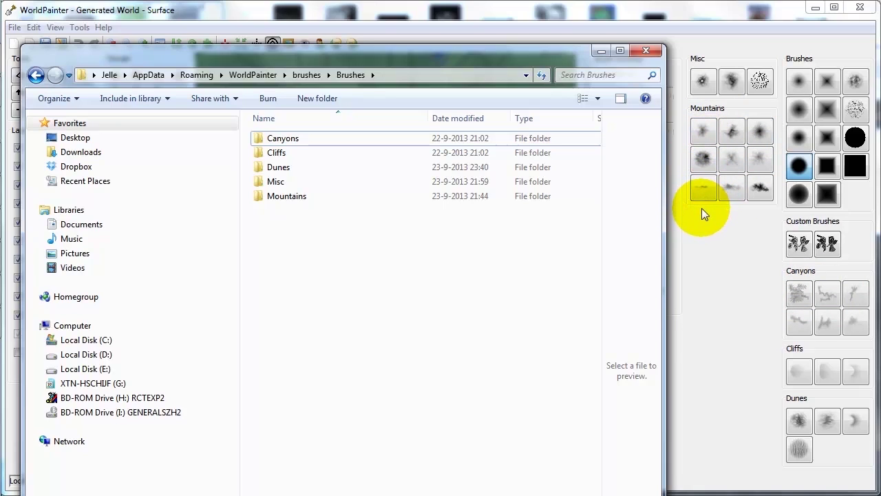
{"action": "left_click", "coordinate": [709, 79], "text": "shift"}
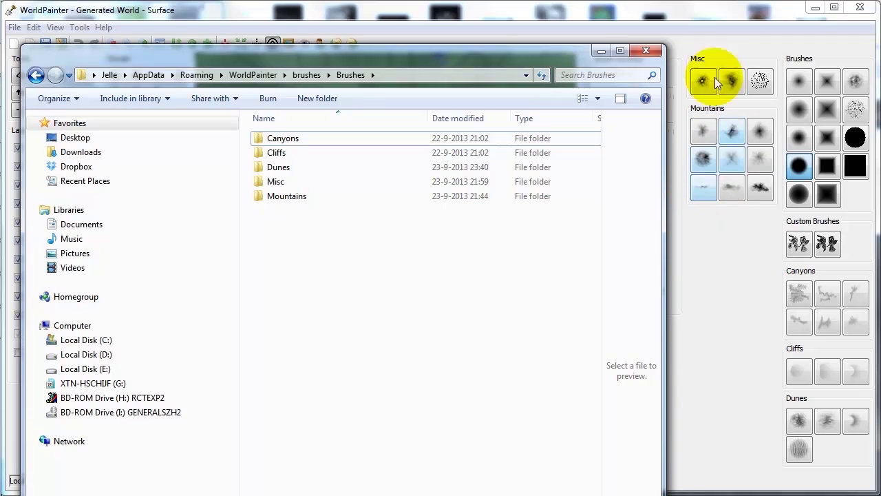
{"action": "left_click", "coordinate": [674, 14]}
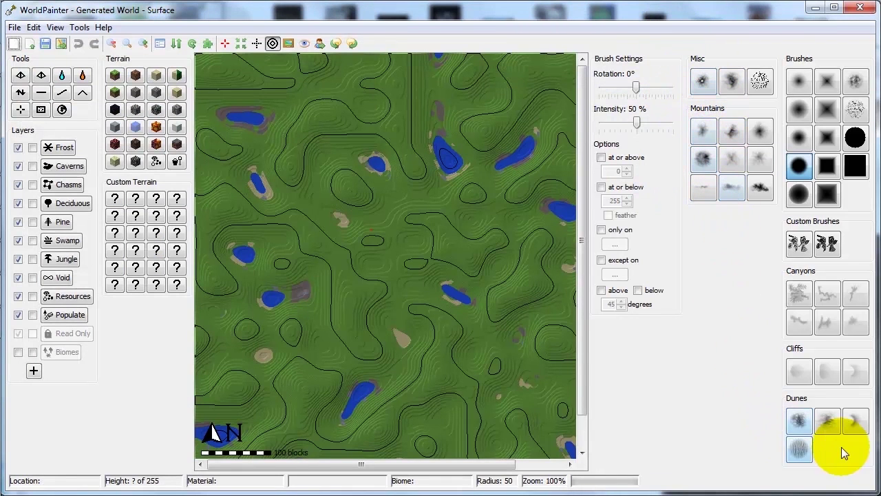
Step: Raise WorldPainter and try brushes from the Mountains, Misc, Dunes, Cliffs and Canyons sections
{"action": "left_click", "coordinate": [799, 449]}
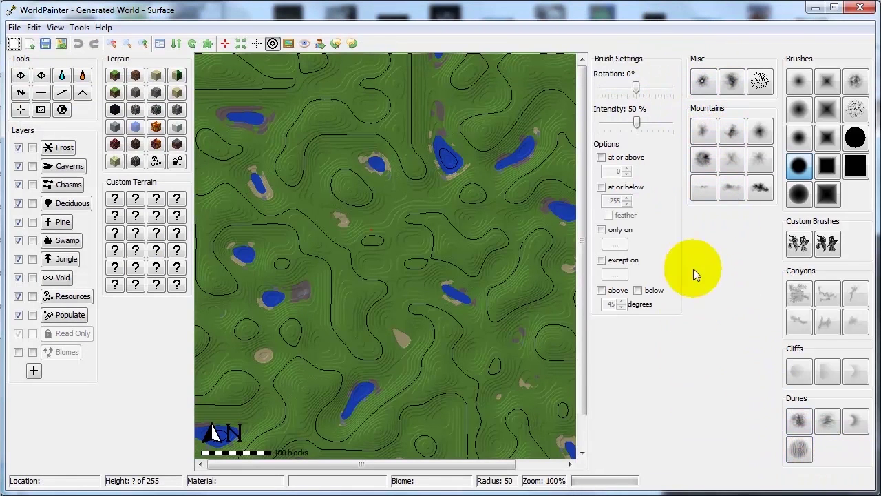
{"action": "left_click", "coordinate": [705, 197]}
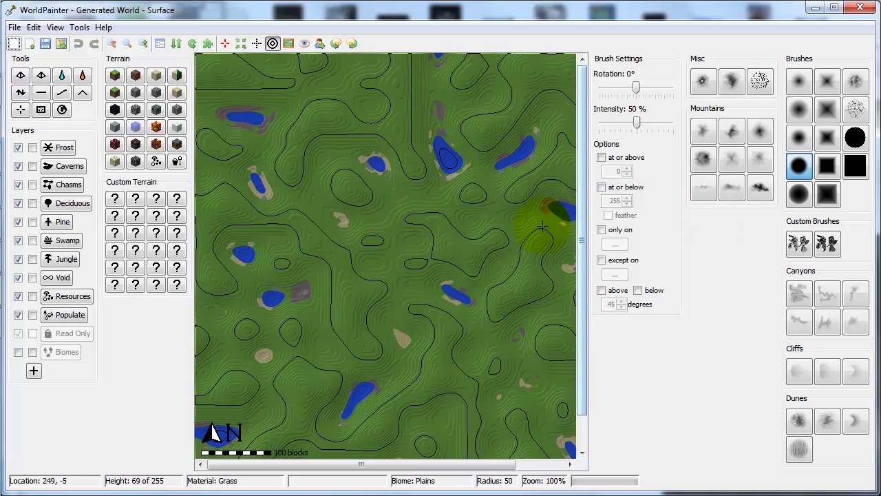
{"action": "left_click", "coordinate": [703, 158]}
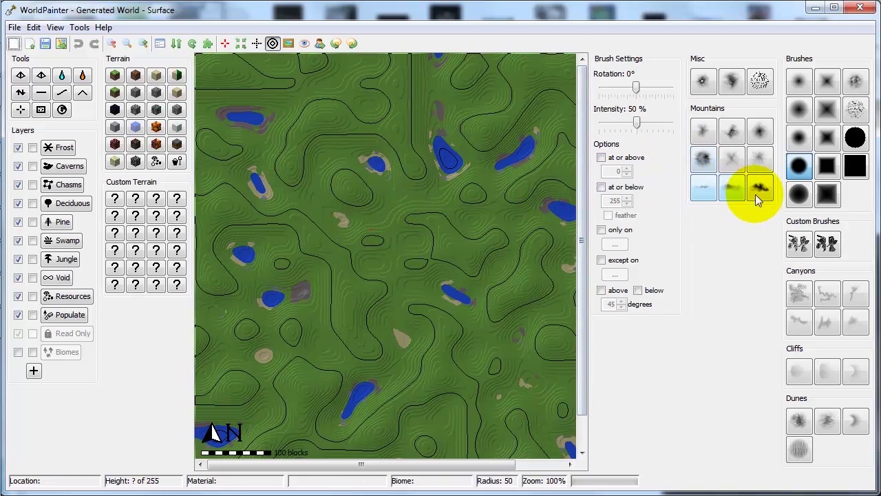
{"action": "left_click", "coordinate": [710, 89]}
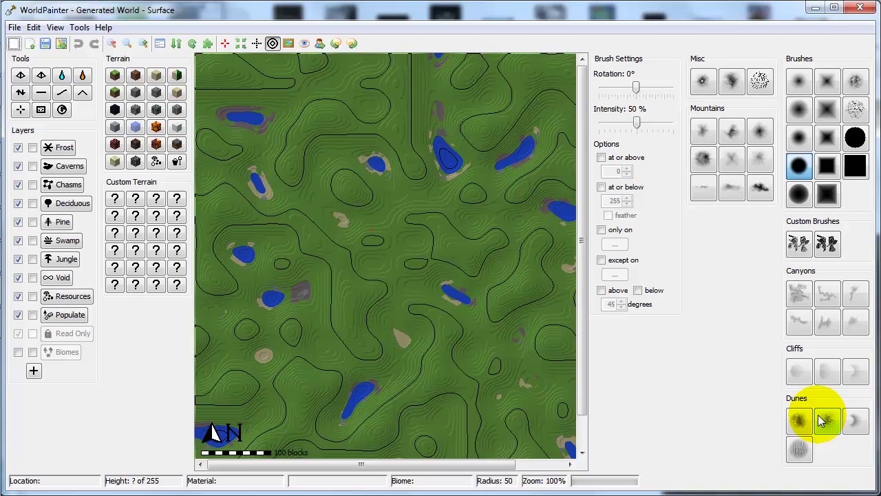
{"action": "left_click", "coordinate": [802, 447]}
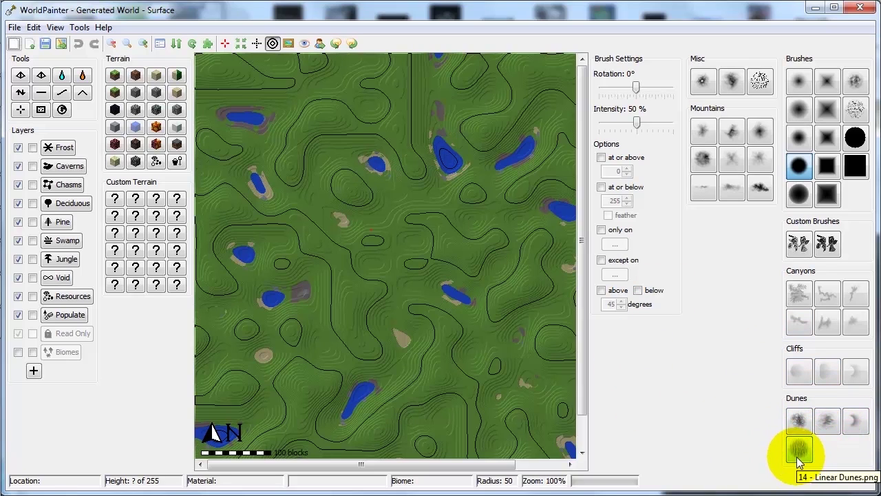
{"action": "left_click", "coordinate": [799, 372]}
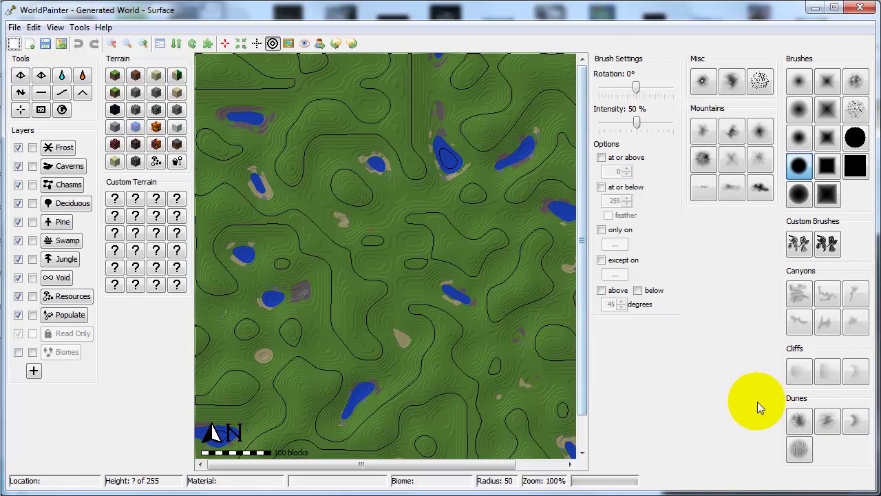
{"action": "left_click", "coordinate": [809, 317]}
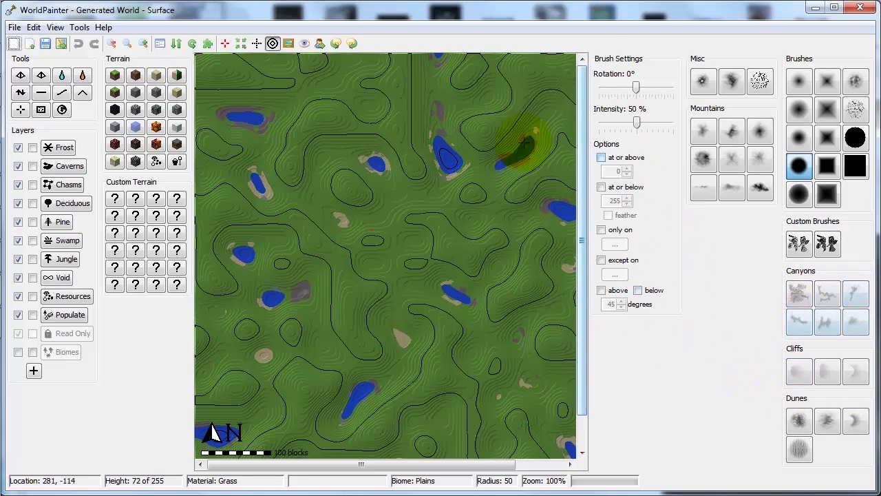
Step: Open the Canyons folder and compare 21 - Canyon with WorldPainter's first Canyons brush
{"action": "mouse_move", "coordinate": [14, 43]}
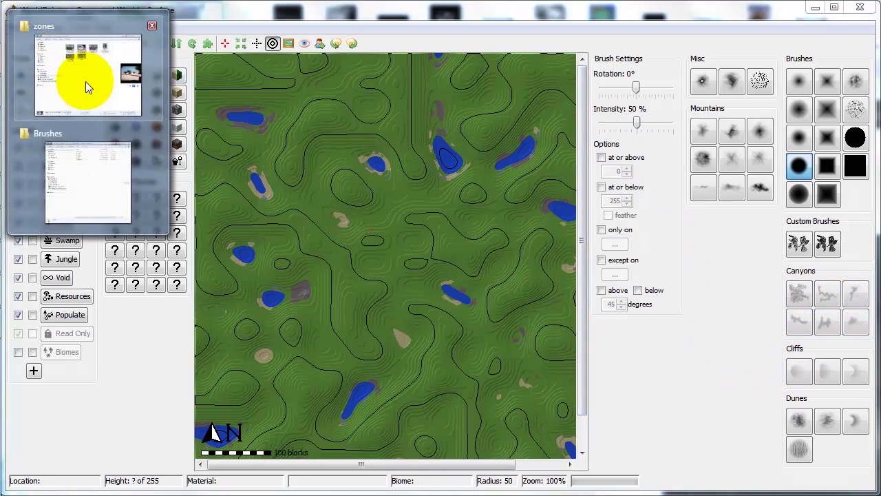
{"action": "left_click", "coordinate": [84, 150]}
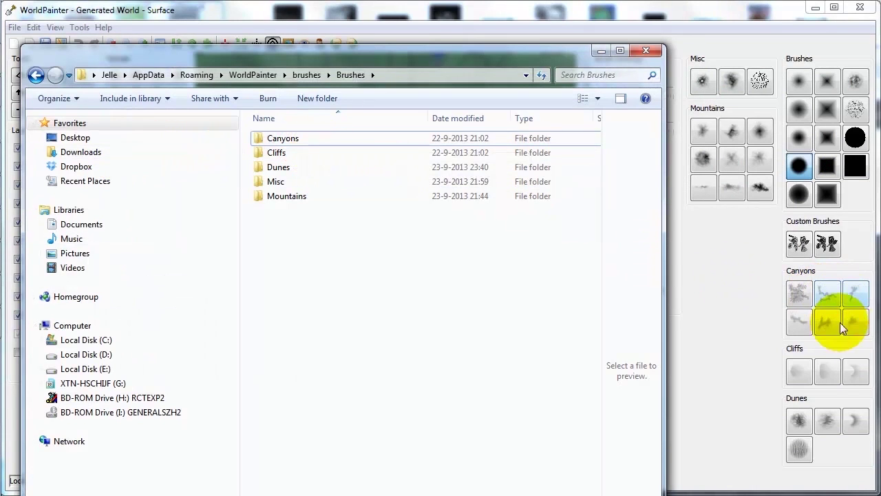
{"action": "double_click", "coordinate": [285, 138]}
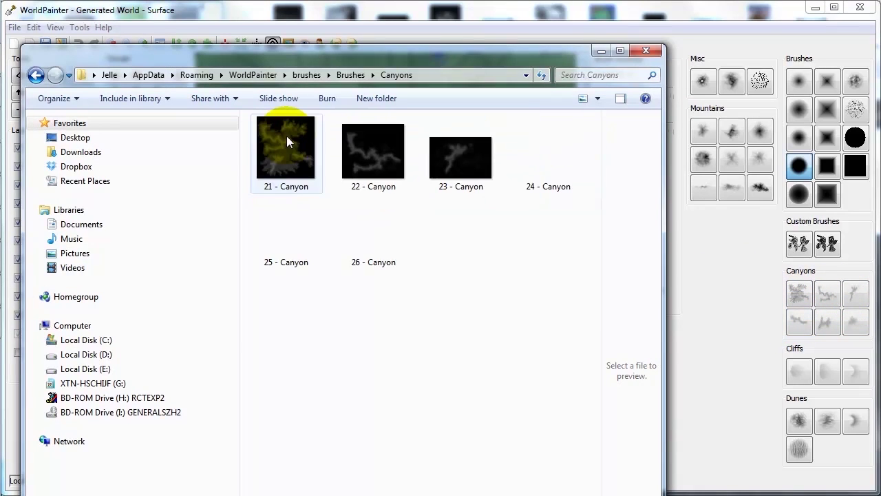
{"action": "left_click_drag", "start_coordinate": [290, 159], "coordinate": [595, 259]}
{"action": "left_click", "coordinate": [795, 293]}
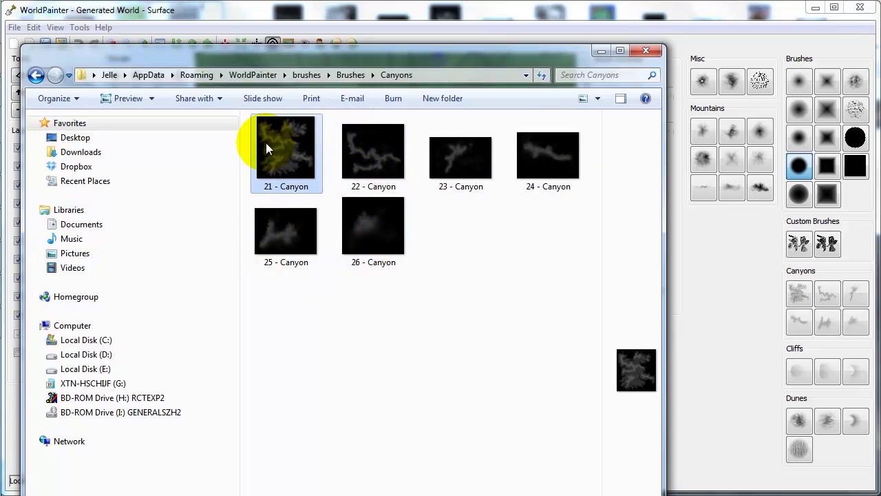
Step: Select the 21 - Canyon image and start renaming it
{"action": "left_click", "coordinate": [387, 150]}
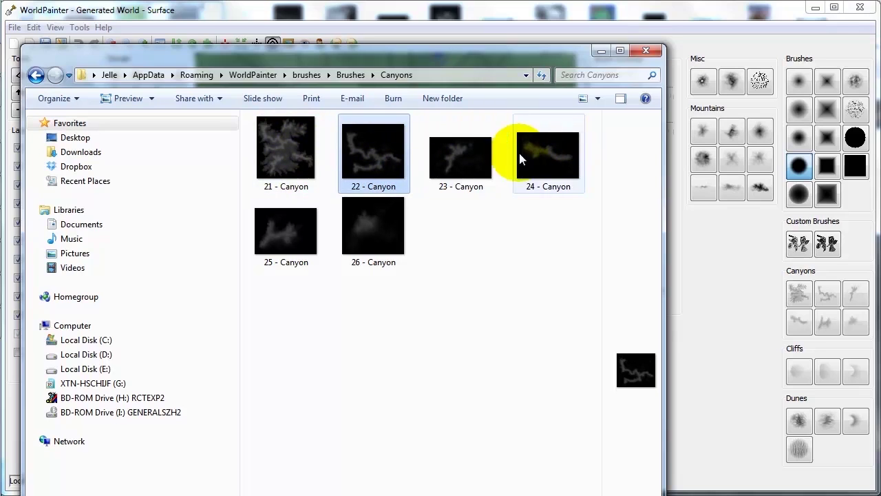
{"action": "left_click", "coordinate": [267, 172]}
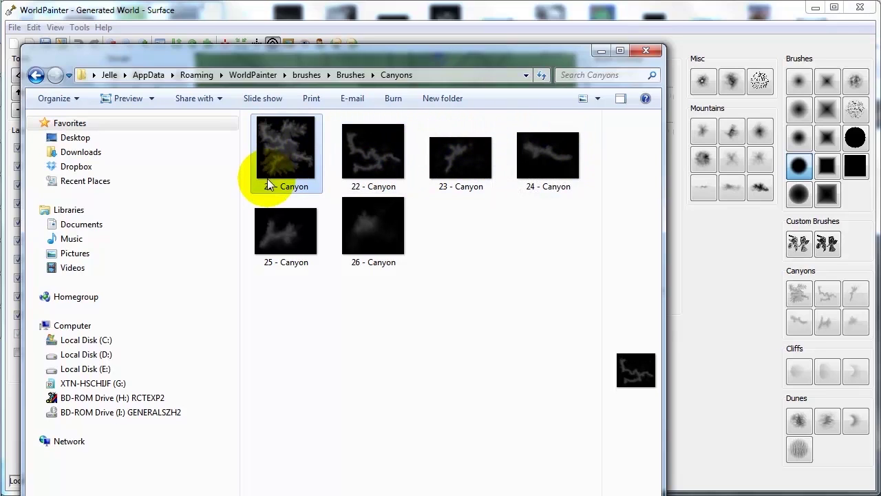
{"action": "left_click", "coordinate": [288, 186]}
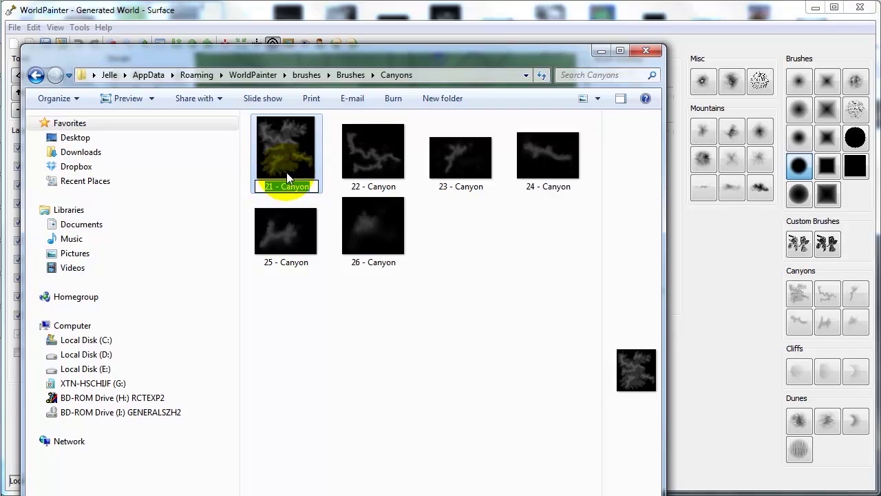
{"action": "left_click", "coordinate": [307, 162]}
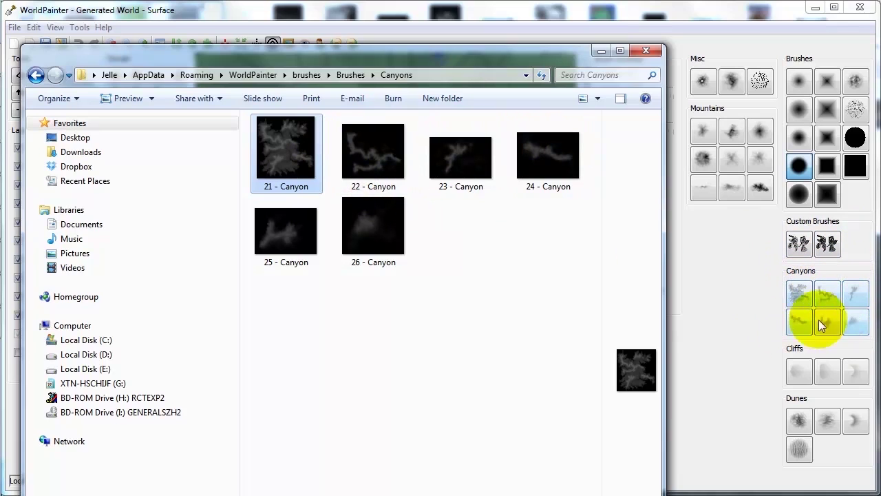
{"action": "left_click", "coordinate": [441, 269]}
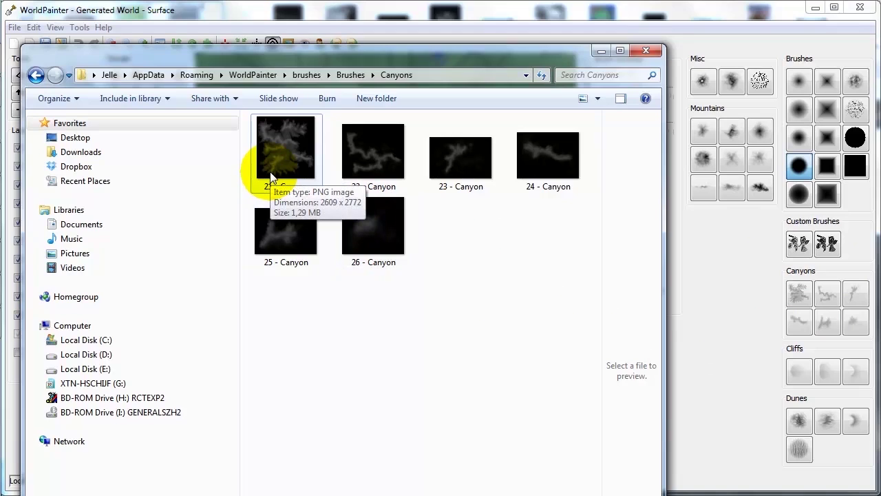
{"action": "left_click", "coordinate": [275, 148]}
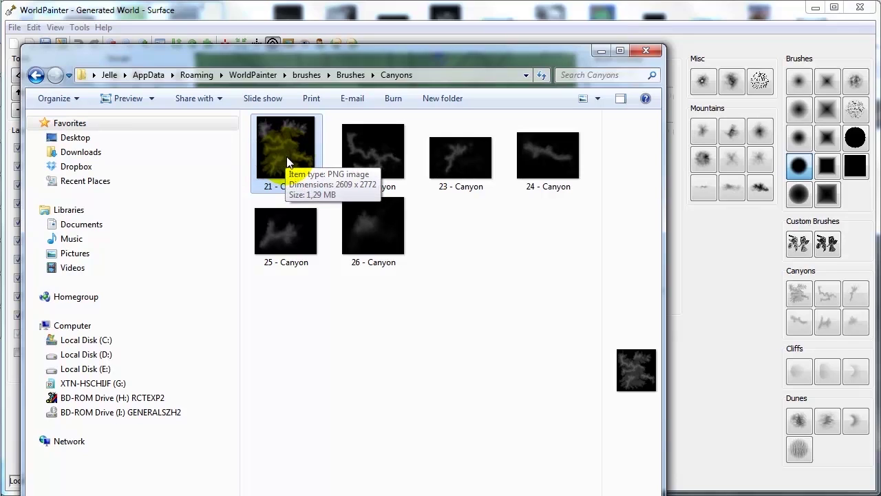
{"action": "left_click_drag", "start_coordinate": [287, 163], "coordinate": [315, 182]}
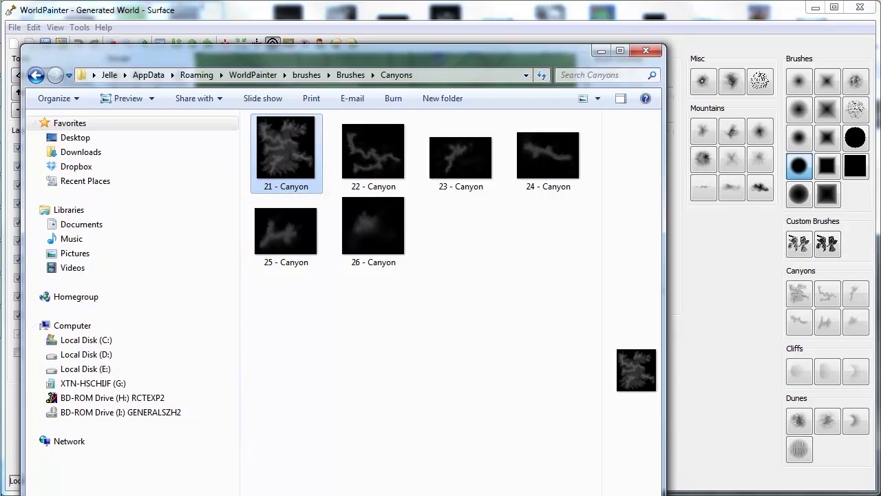
{"action": "left_click", "coordinate": [378, 166]}
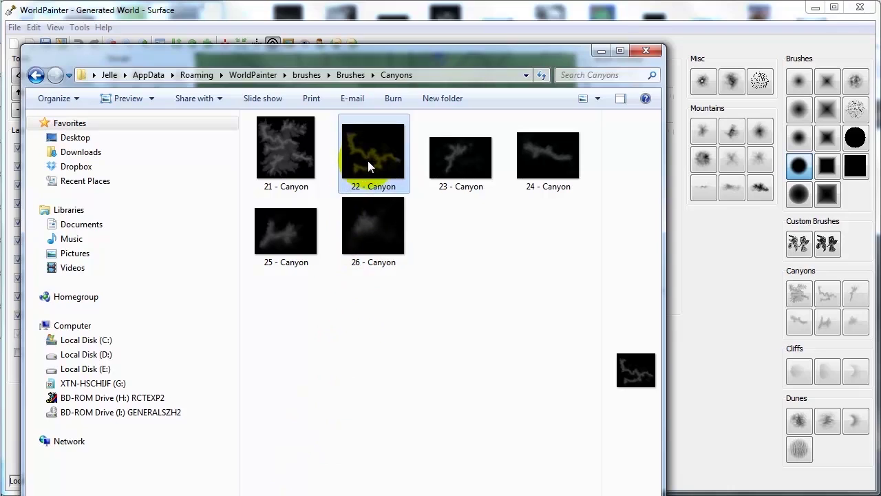
{"action": "left_click", "coordinate": [461, 157]}
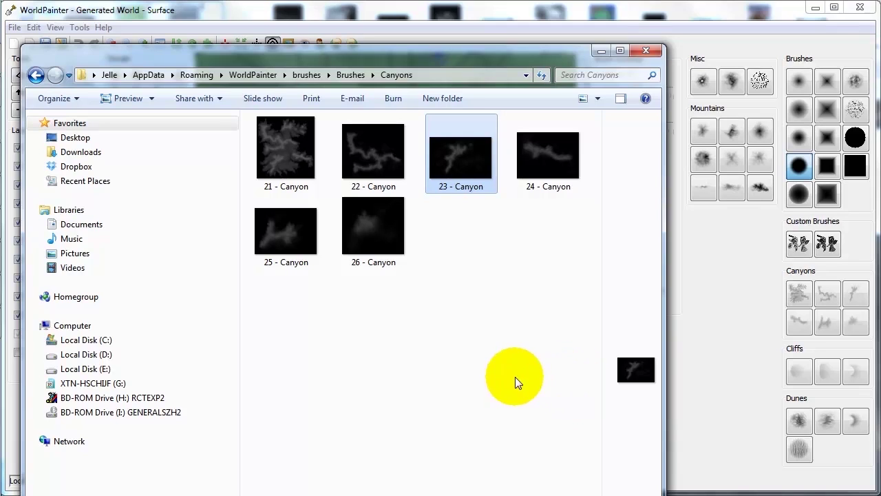
{"action": "mouse_move", "coordinate": [391, 45]}
{"action": "left_mouse_down"}
{"action": "mouse_move", "coordinate": [393, 118]}
{"action": "mouse_move", "coordinate": [401, 49]}
{"action": "left_mouse_up"}
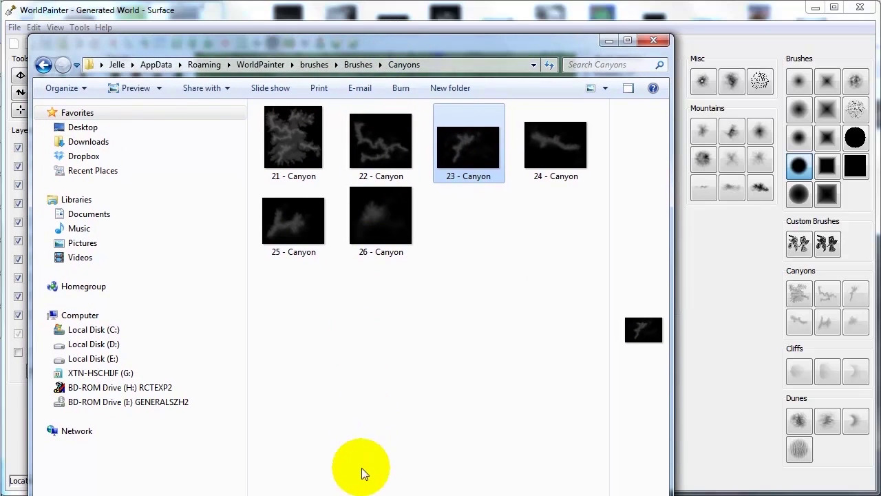
Step: Resize the Canyons folder window slightly, then close it to reveal WorldPainter's map
{"action": "left_click_drag", "start_coordinate": [344, 486], "coordinate": [344, 477]}
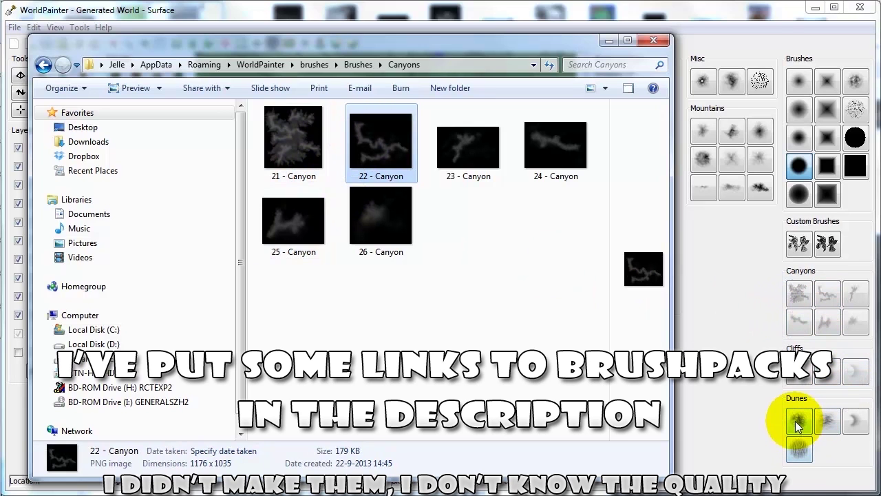
{"action": "left_click", "coordinate": [653, 40]}
Step: Pick a Mountains brush and test it on the lake, raising then lowering the terrain
{"action": "left_click", "coordinate": [702, 159]}
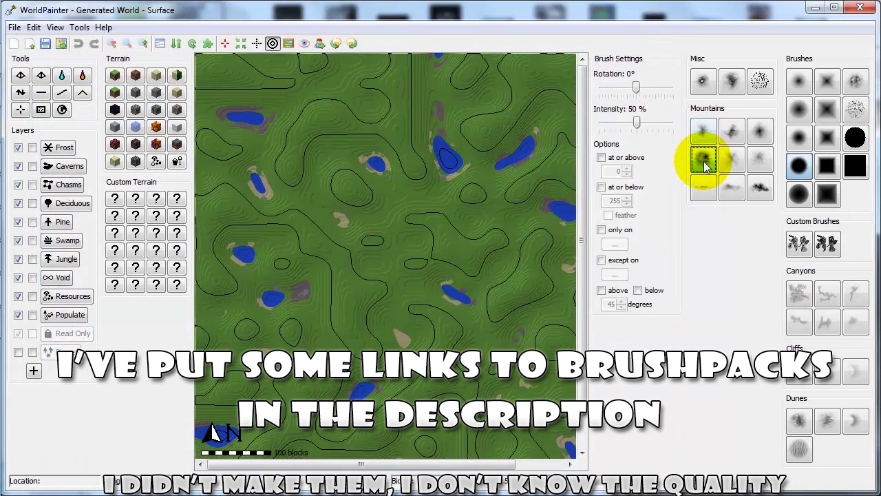
{"action": "left_click", "coordinate": [758, 130]}
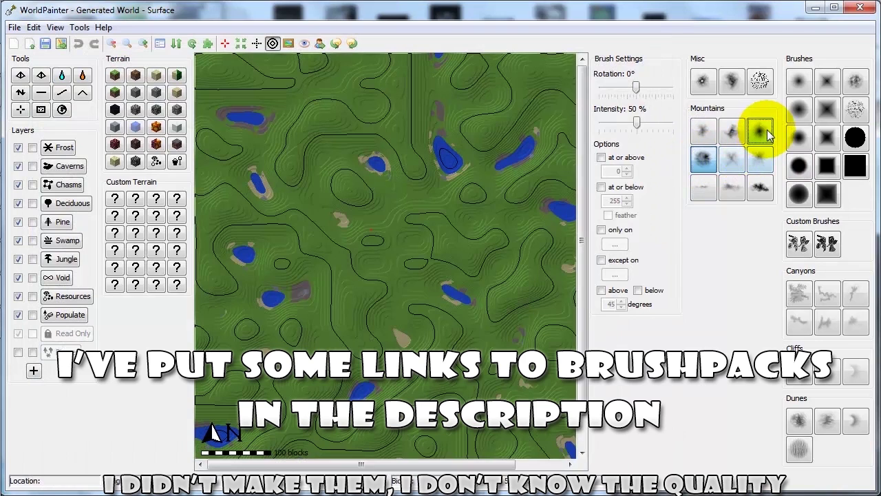
{"action": "left_click", "coordinate": [732, 131]}
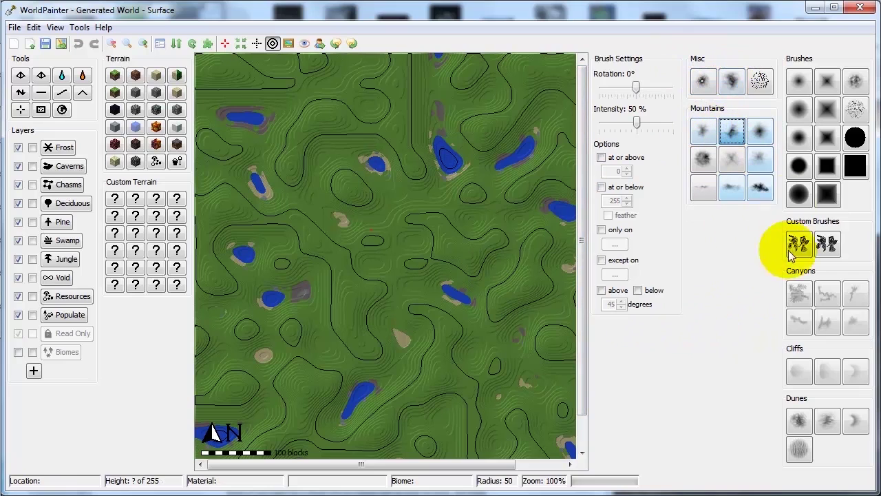
{"action": "left_click", "coordinate": [509, 174]}
{"action": "right_click", "coordinate": [510, 173]}
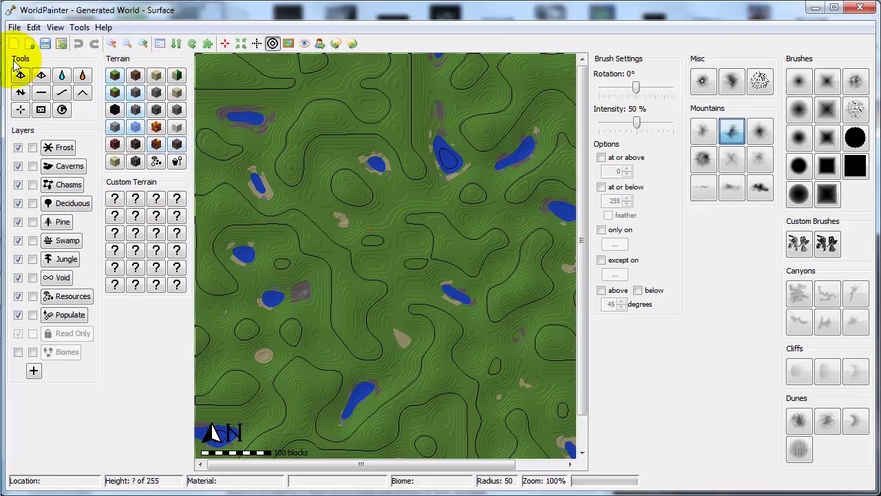
Step: Minimize the stray video folder window and go to WorldPainter's Tools menu
{"action": "key", "text": "alt+Tab"}
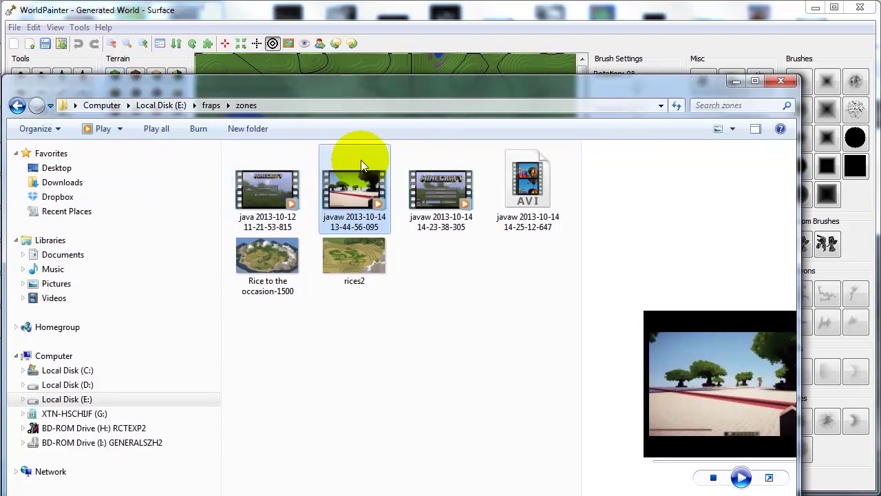
{"action": "left_click", "coordinate": [735, 82]}
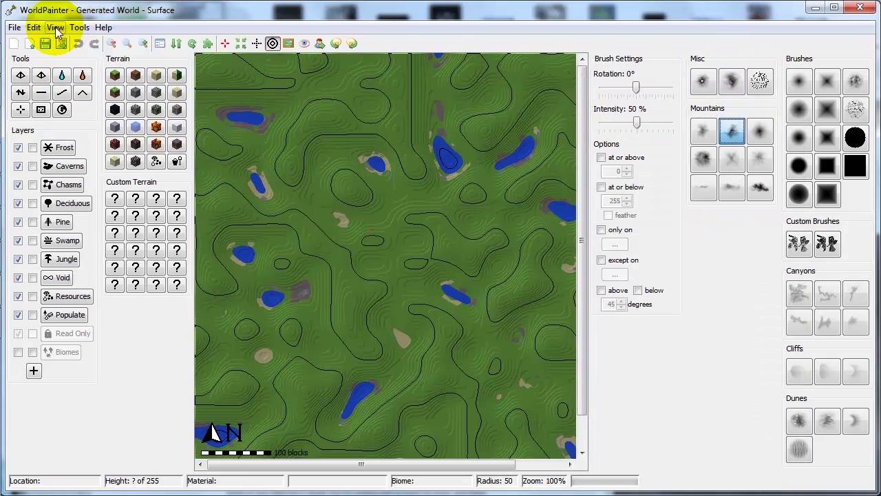
{"action": "scroll", "coordinate": [564, 172], "scroll_direction": "down", "scroll_amount": 1}
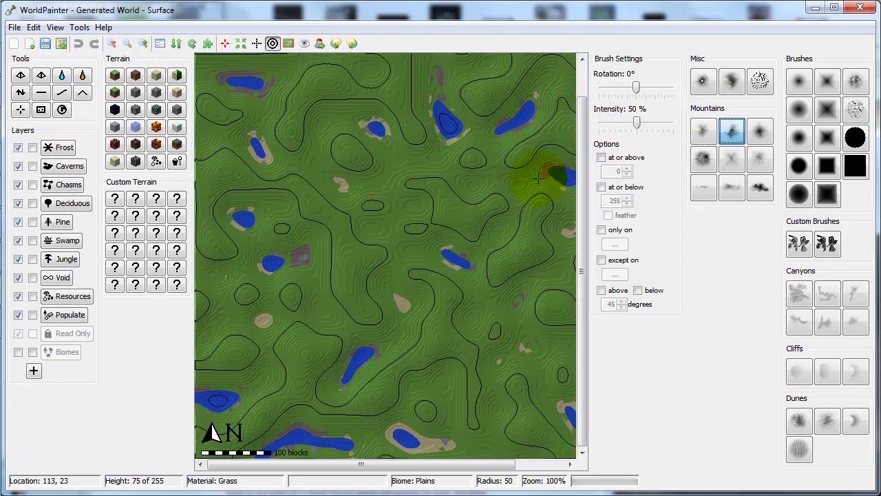
{"action": "left_click", "coordinate": [79, 27]}
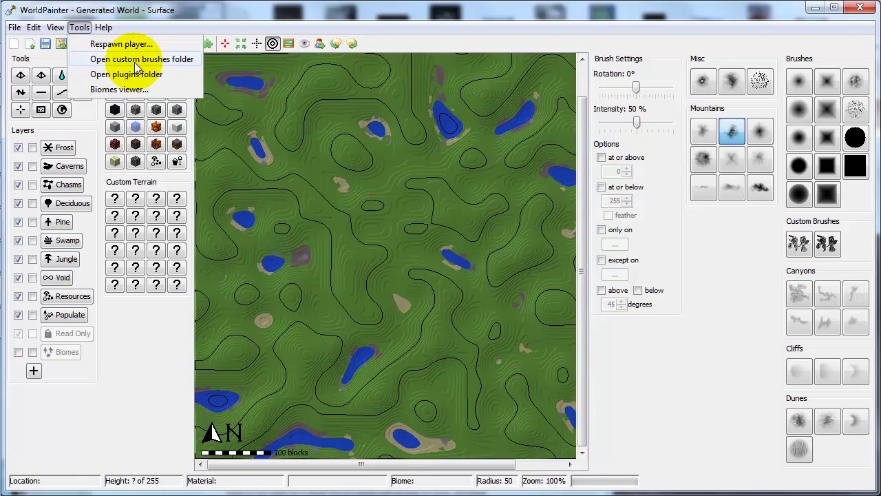
{"action": "left_click", "coordinate": [132, 59]}
{"action": "double_click", "coordinate": [288, 137]}
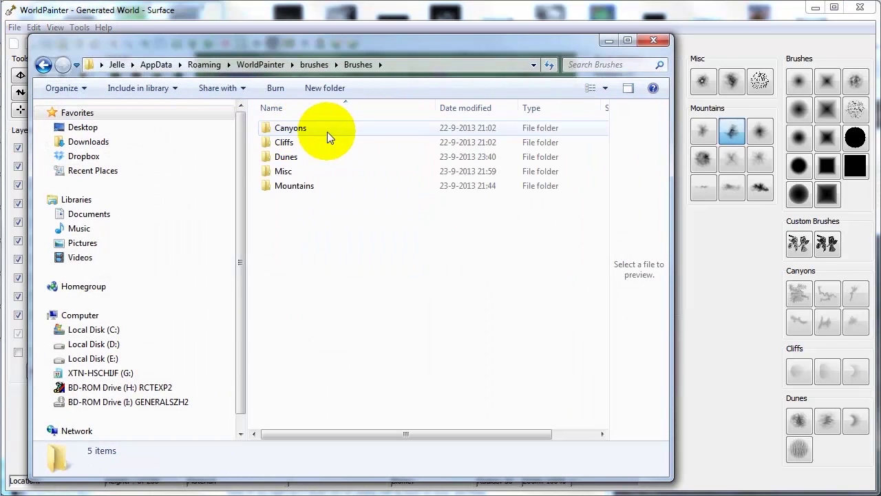
{"action": "double_click", "coordinate": [298, 131]}
{"action": "left_click", "coordinate": [304, 135]}
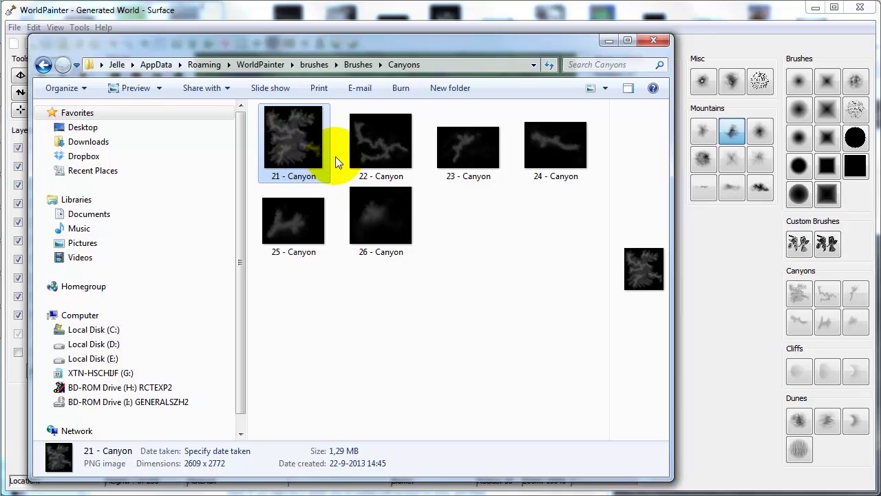
{"action": "left_click", "coordinate": [359, 162]}
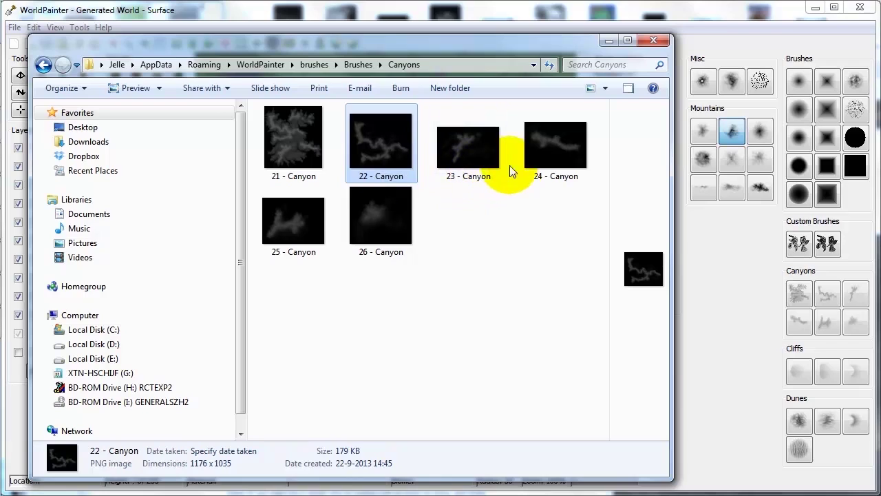
{"action": "left_click", "coordinate": [499, 211]}
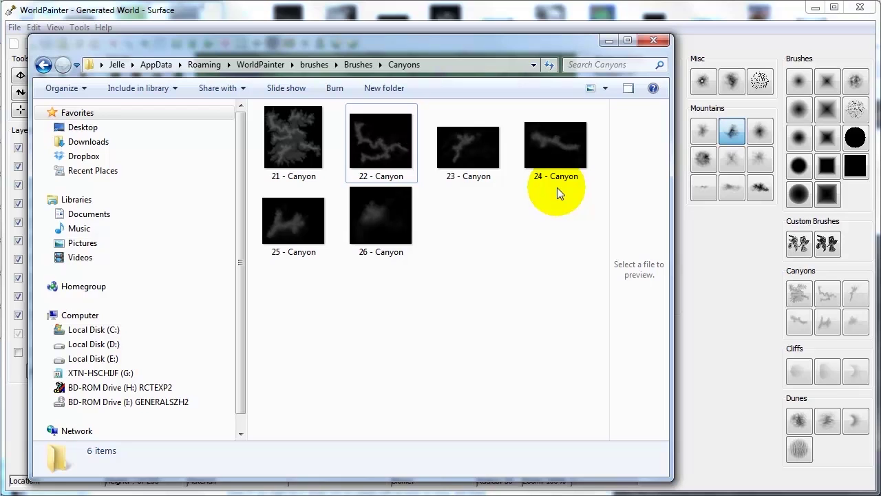
{"action": "left_click", "coordinate": [354, 64]}
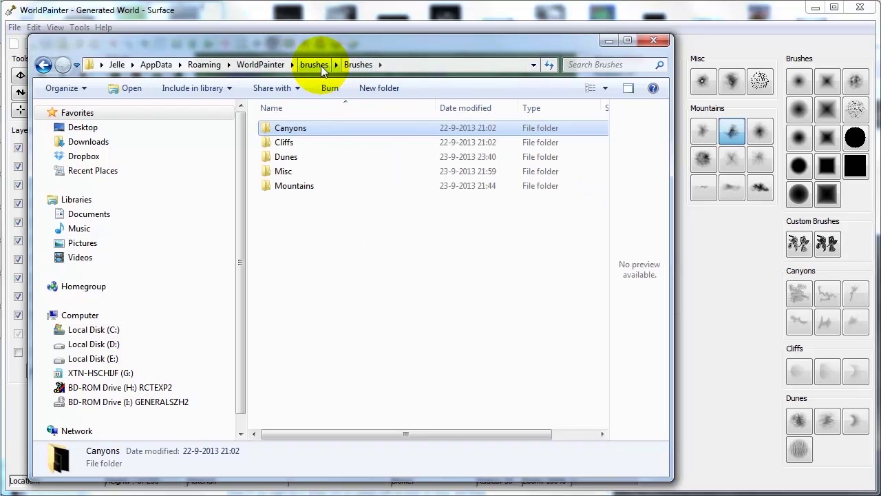
{"action": "left_click", "coordinate": [318, 65]}
{"action": "left_click", "coordinate": [447, 210]}
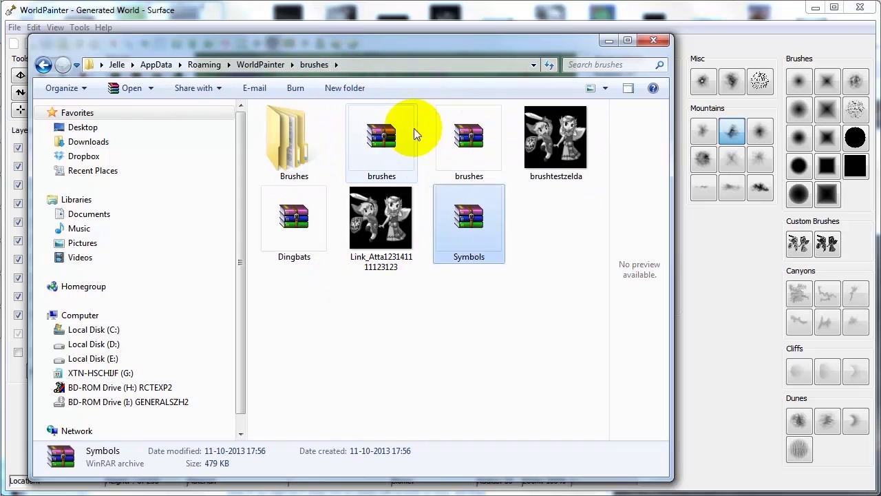
{"action": "left_click", "coordinate": [414, 128]}
{"action": "left_click", "coordinate": [473, 141]}
{"action": "left_click", "coordinate": [550, 138]}
{"action": "left_click", "coordinate": [290, 227]}
{"action": "left_click", "coordinate": [377, 237]}
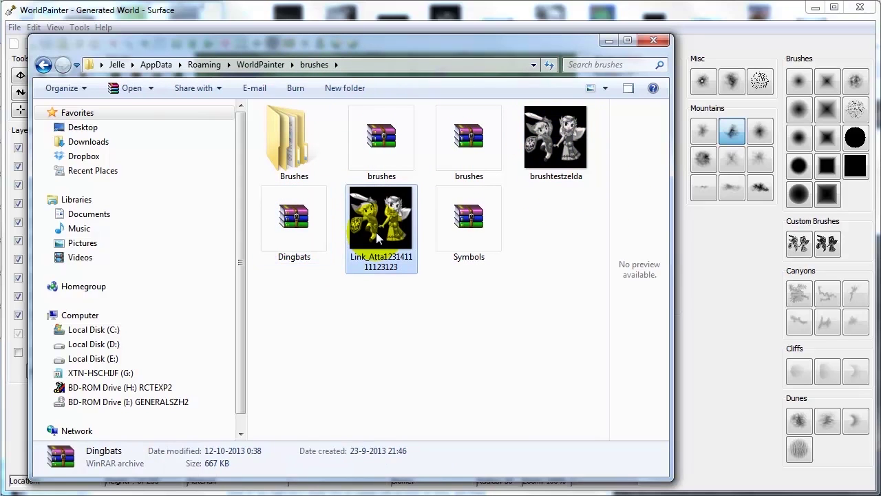
{"action": "left_click", "coordinate": [643, 40]}
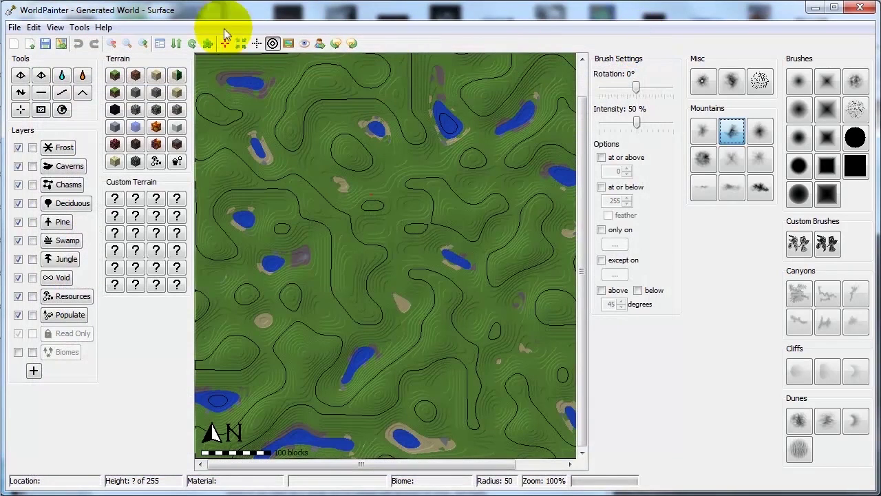
{"action": "left_click", "coordinate": [103, 27]}
{"action": "left_click", "coordinate": [121, 59]}
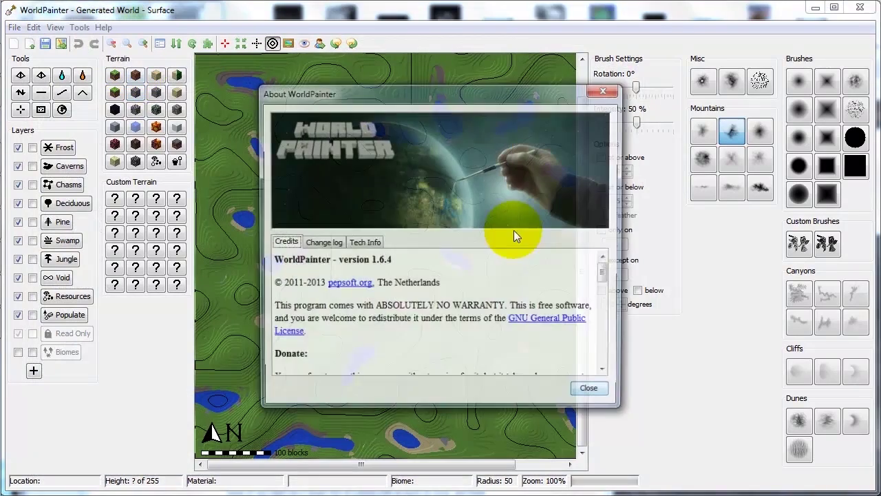
{"action": "left_click", "coordinate": [321, 241]}
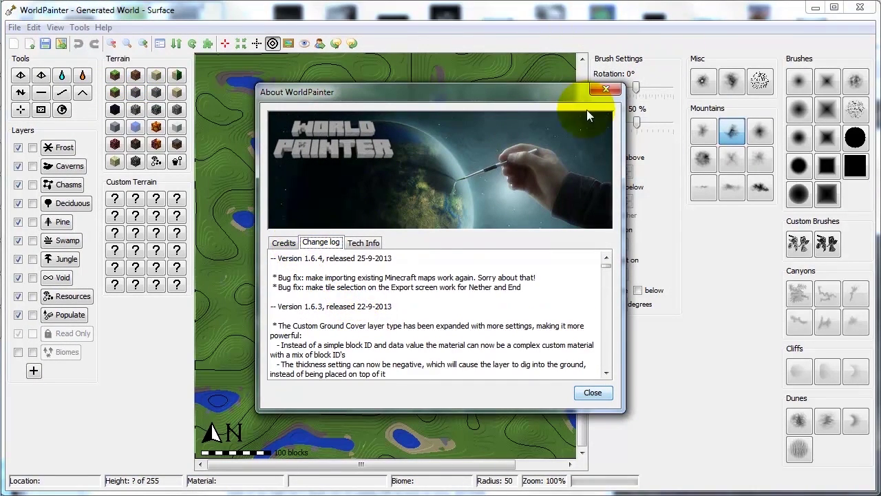
{"action": "left_click", "coordinate": [599, 89]}
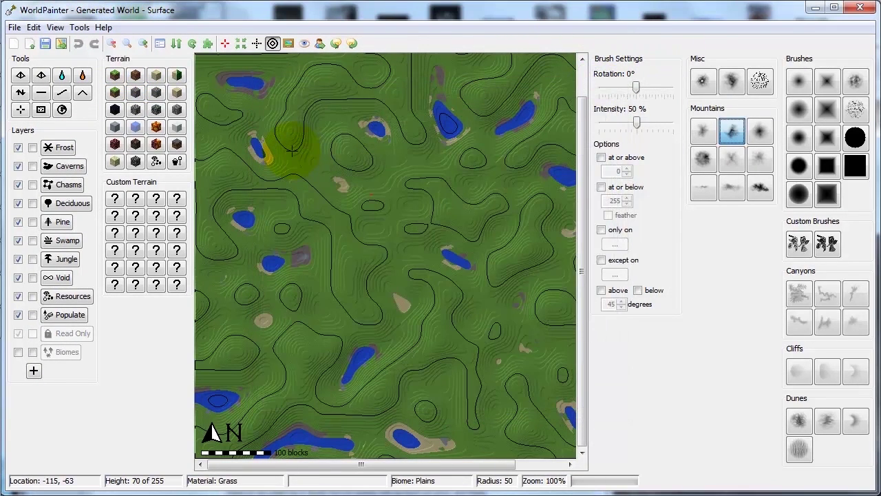